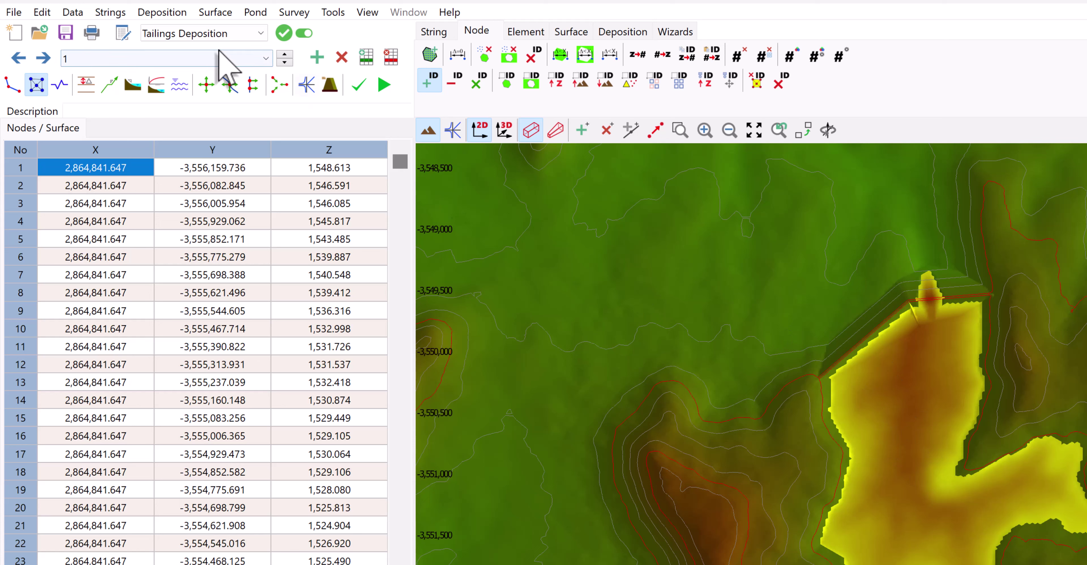
# Switch the active module from Tailings Deposition to Dam Breach and add a dam breach model to the surface
pyautogui.click(223, 34)
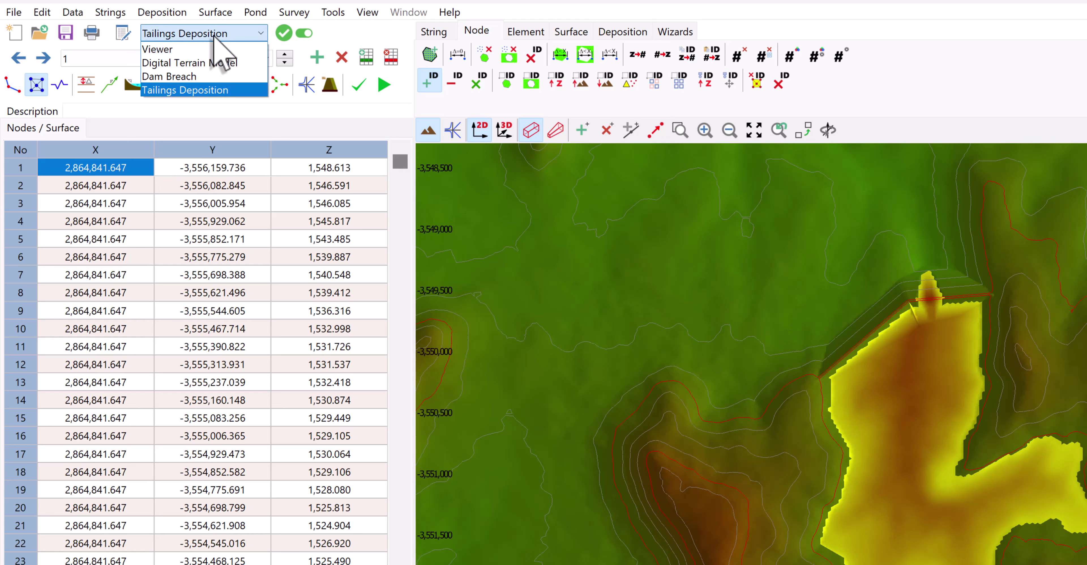
pyautogui.click(214, 76)
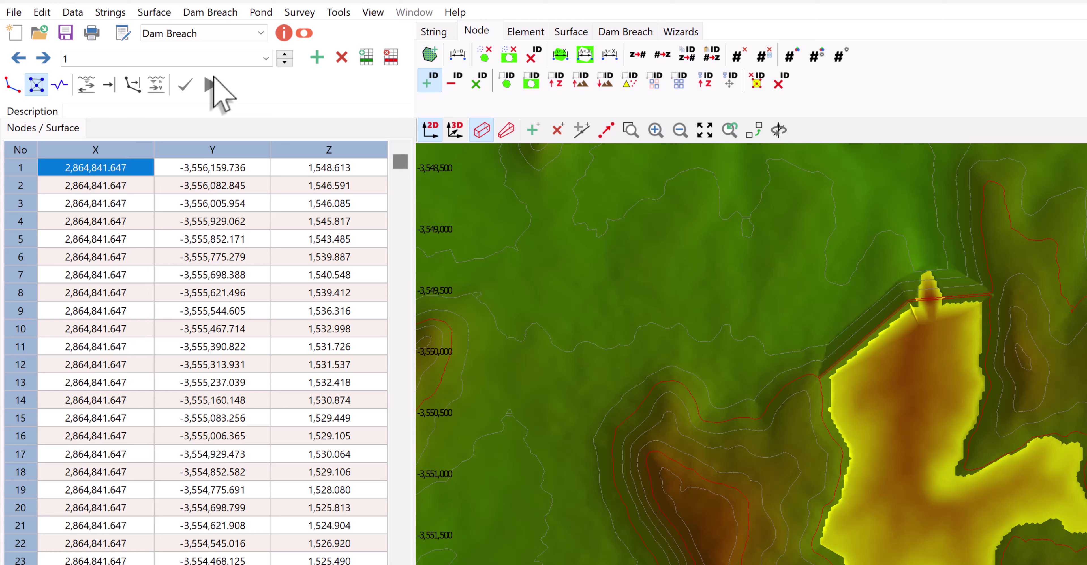
pyautogui.click(226, 13)
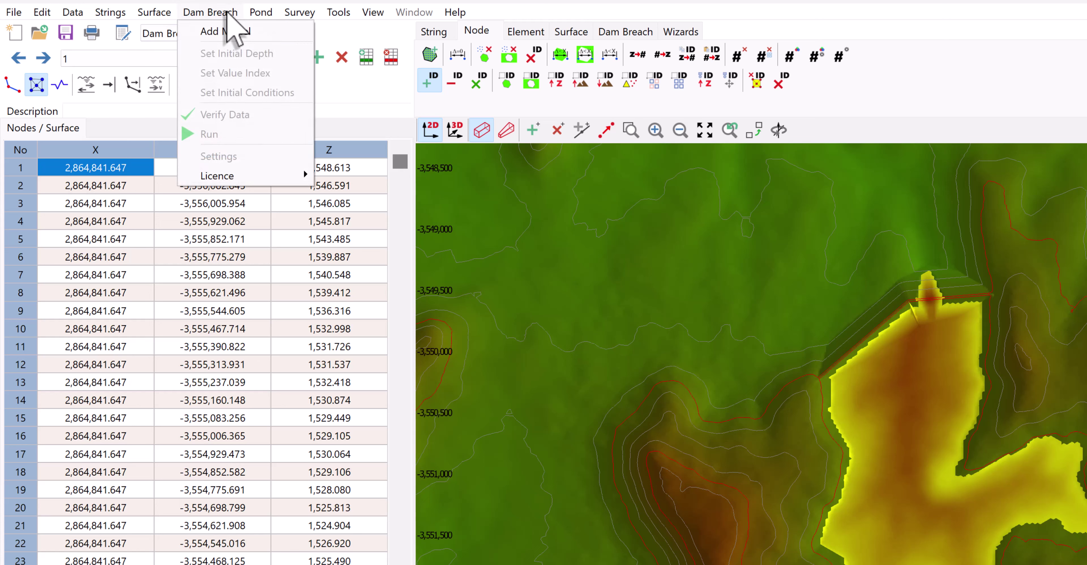
pyautogui.click(227, 28)
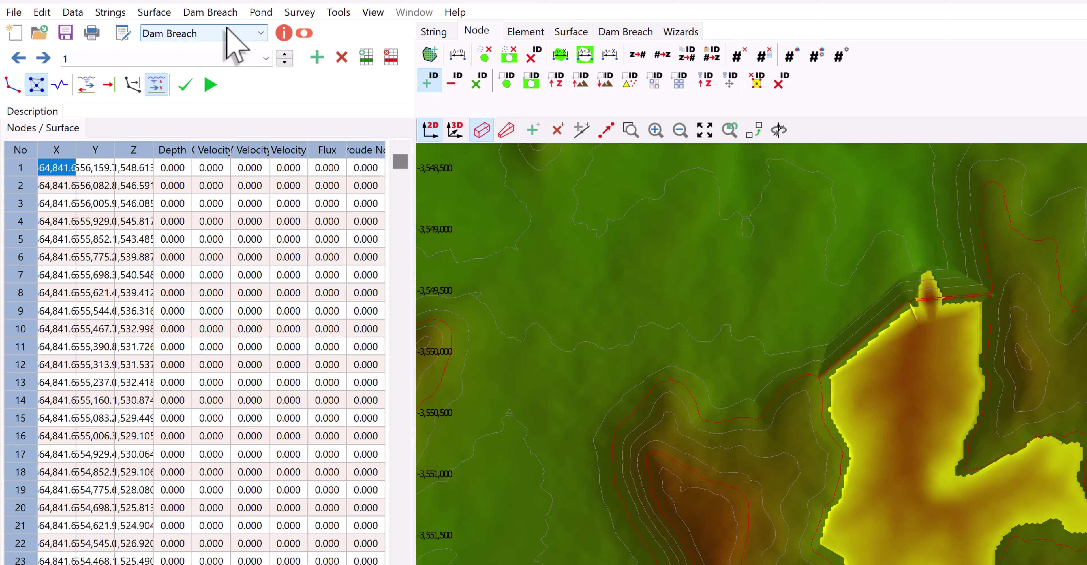
# Review the Model Data section of the dam breach settings and close the dialog without changes
pyautogui.click(232, 13)
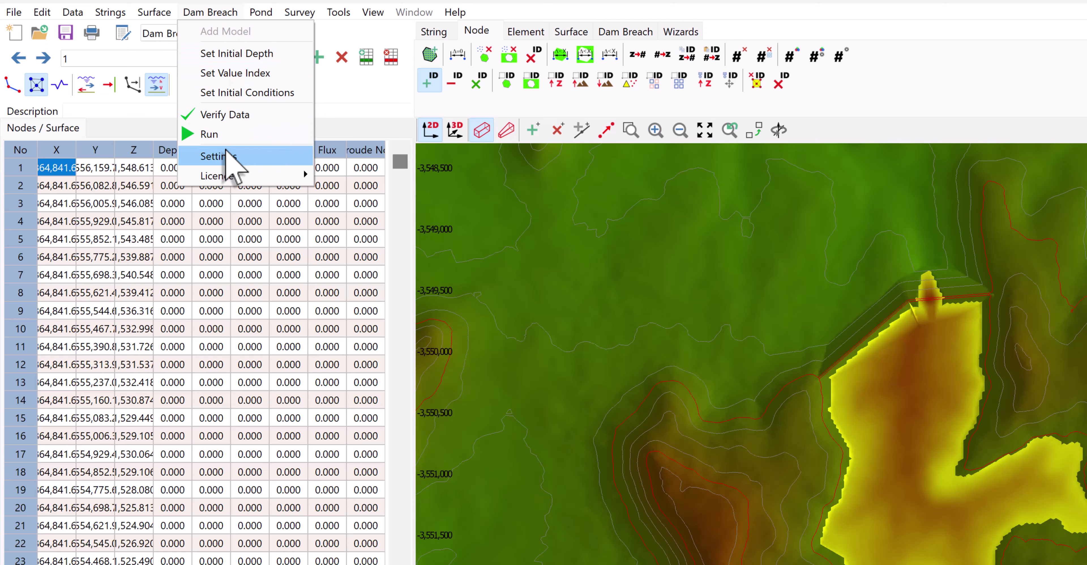
pyautogui.click(226, 151)
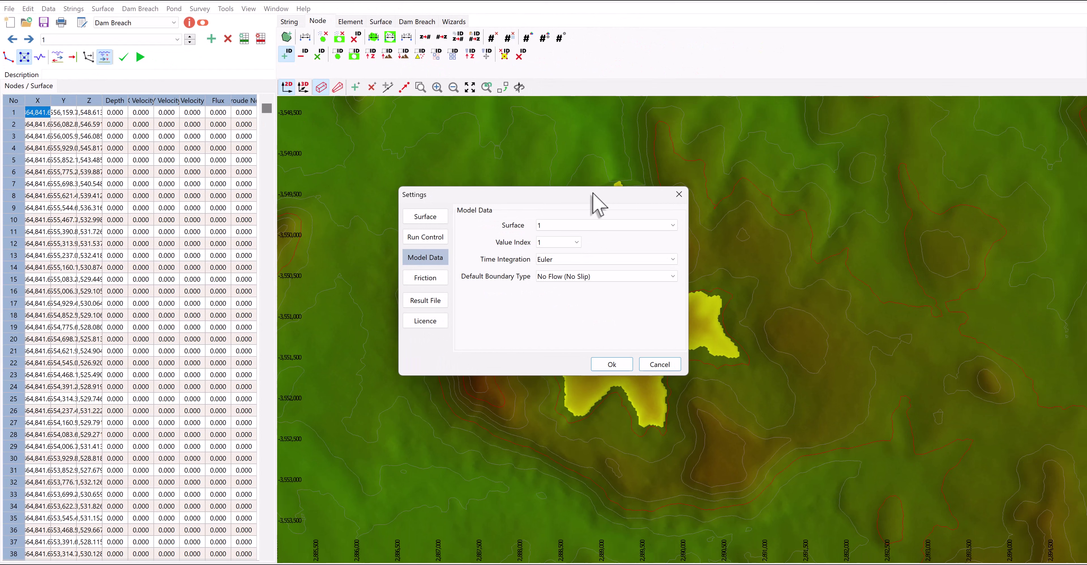
pyautogui.click(659, 364)
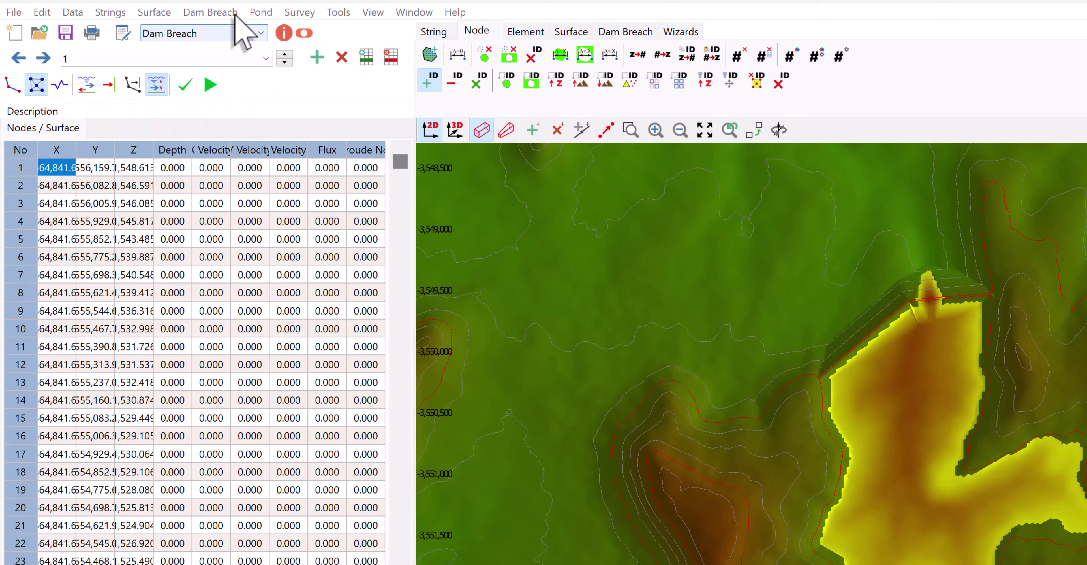
# Set the value index to values 1, Deposition Surface, and select a node inside the tailings area to check its depth
pyautogui.click(210, 12)
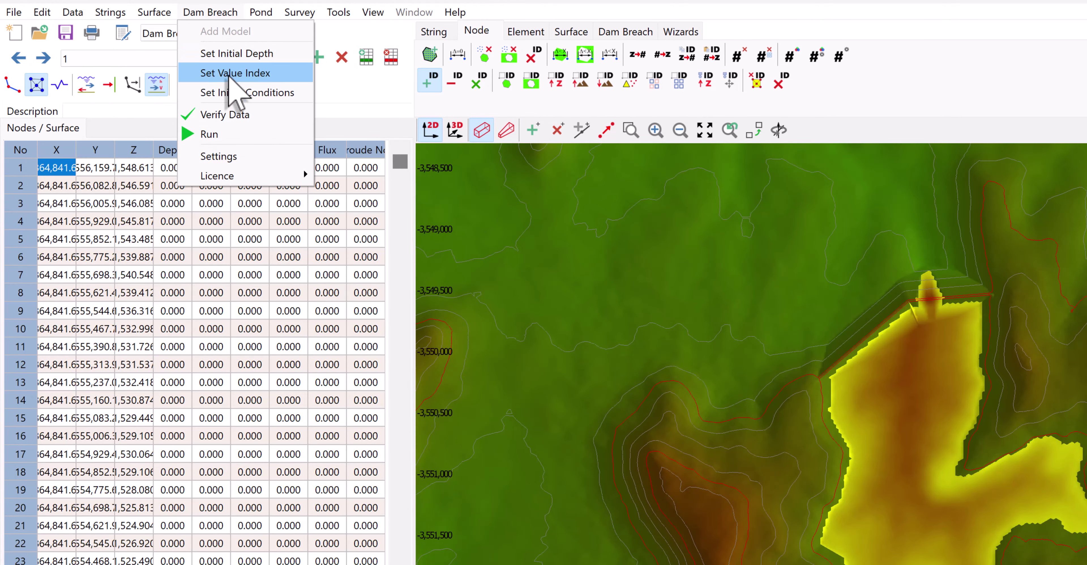
pyautogui.click(231, 74)
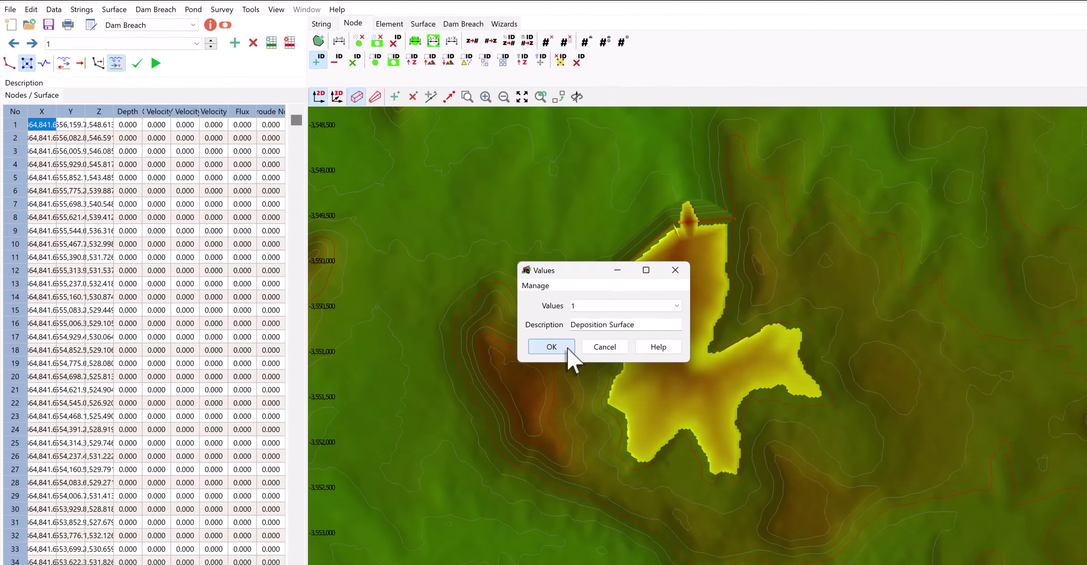
pyautogui.click(745, 467)
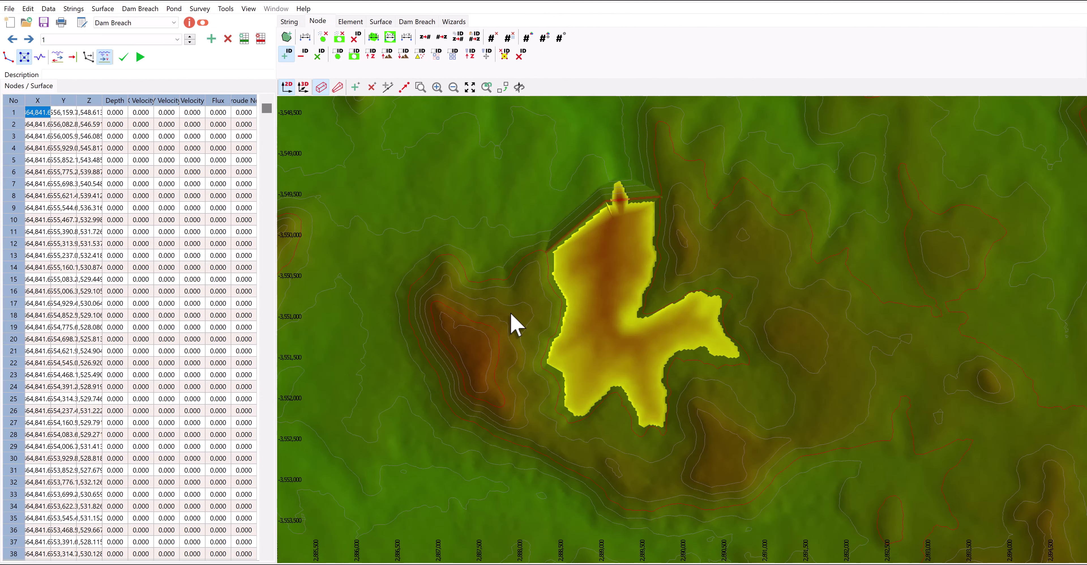
pyautogui.click(599, 262)
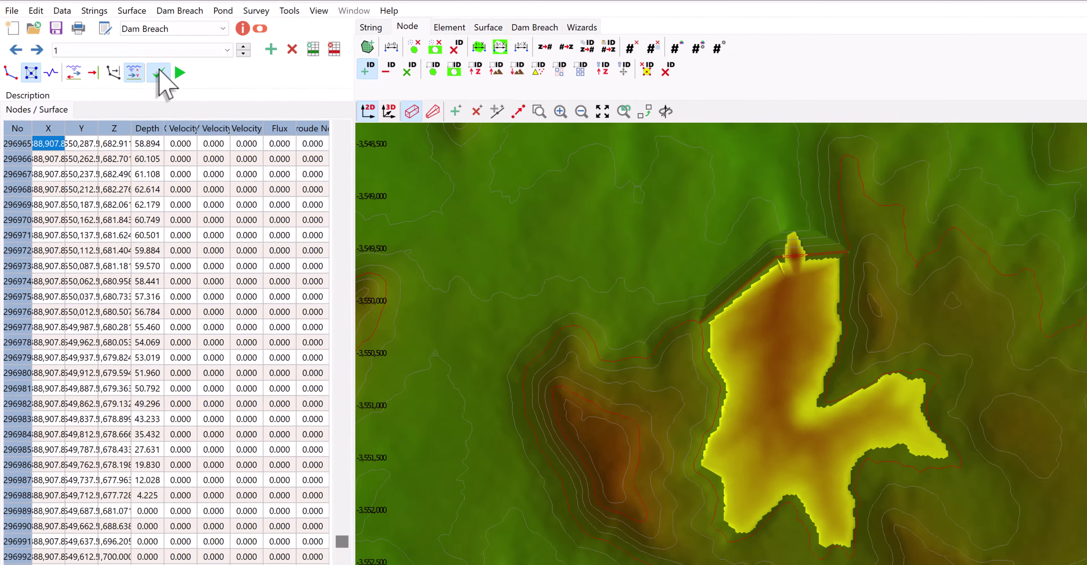
# Verify the dam breach data and delete the break lines of the active surface
pyautogui.click(159, 74)
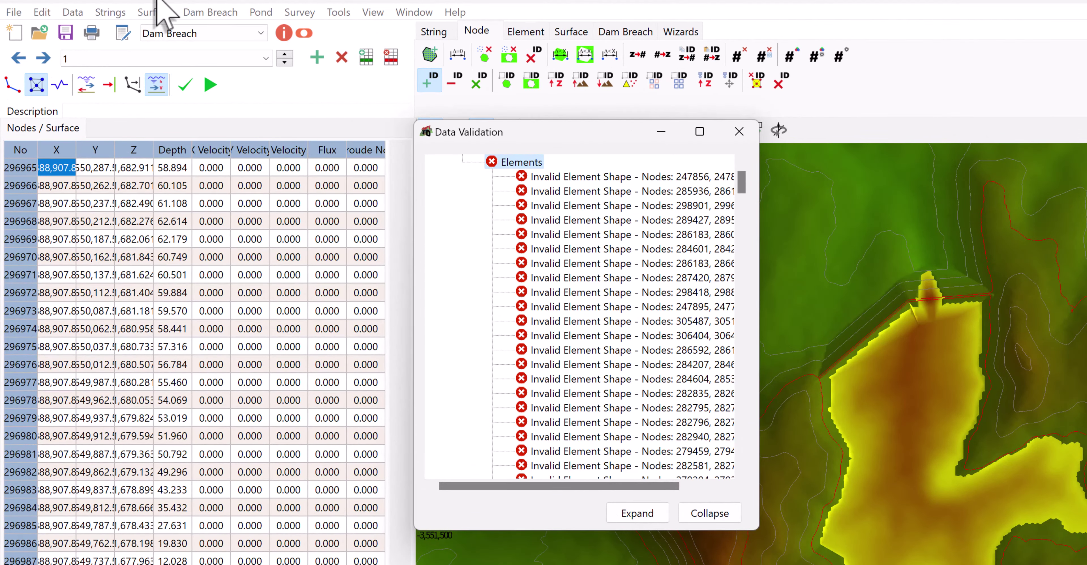
pyautogui.click(154, 12)
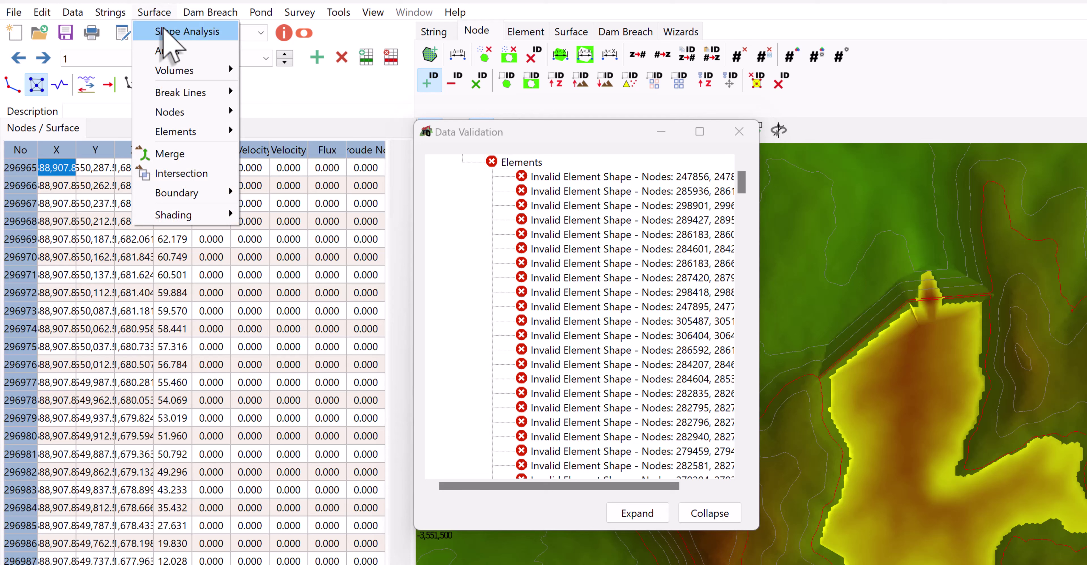
pyautogui.moveTo(175, 89)
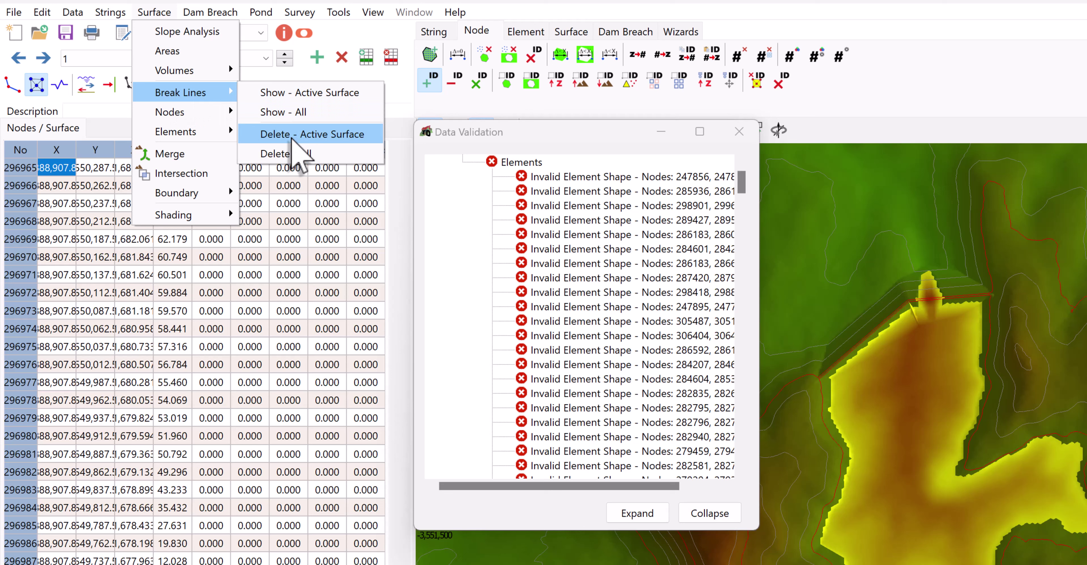
pyautogui.click(292, 139)
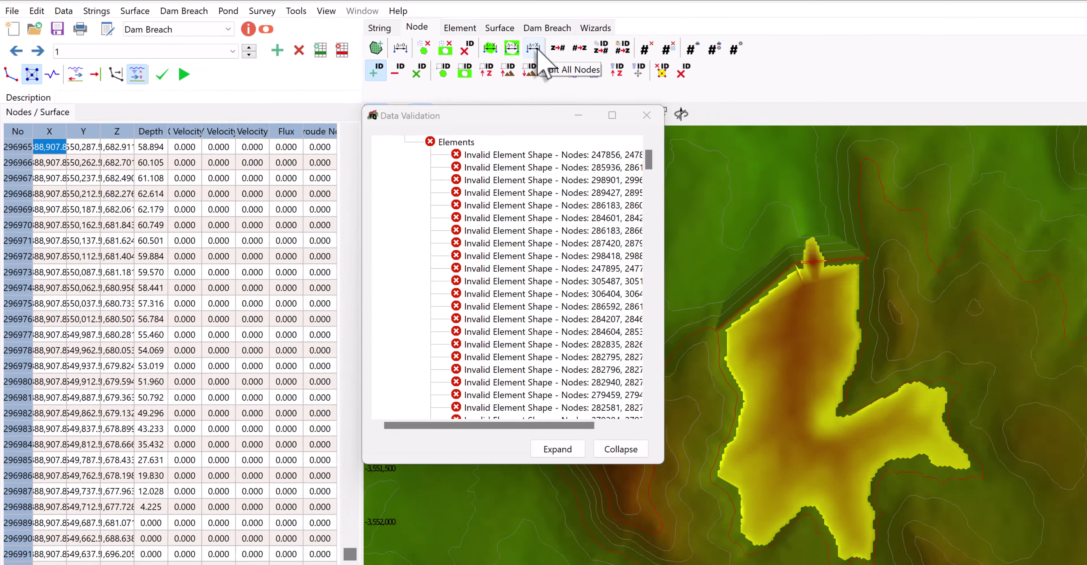
# Audit all nodes with a node spacing of 5, excluding identified nodes and accepting re-triangulation, and verify the data again
pyautogui.click(612, 55)
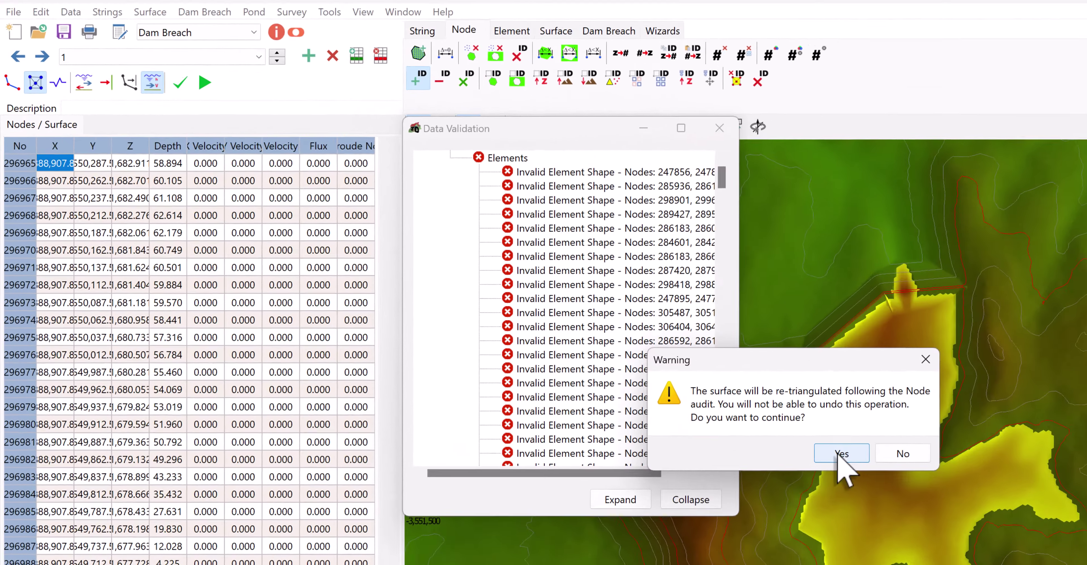
pyautogui.click(576, 310)
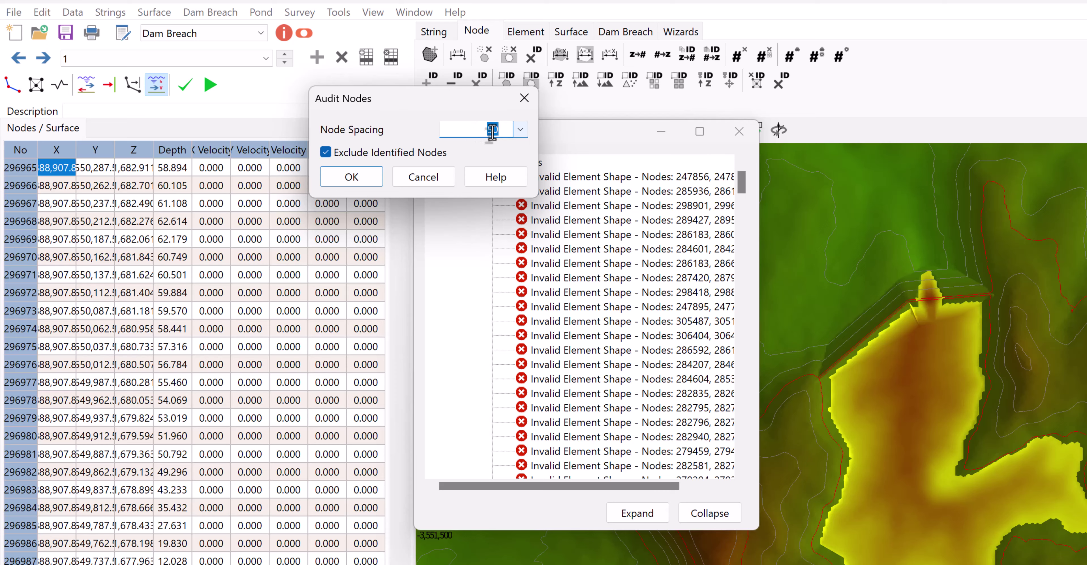
pyautogui.write('5')
pyautogui.click(371, 177)
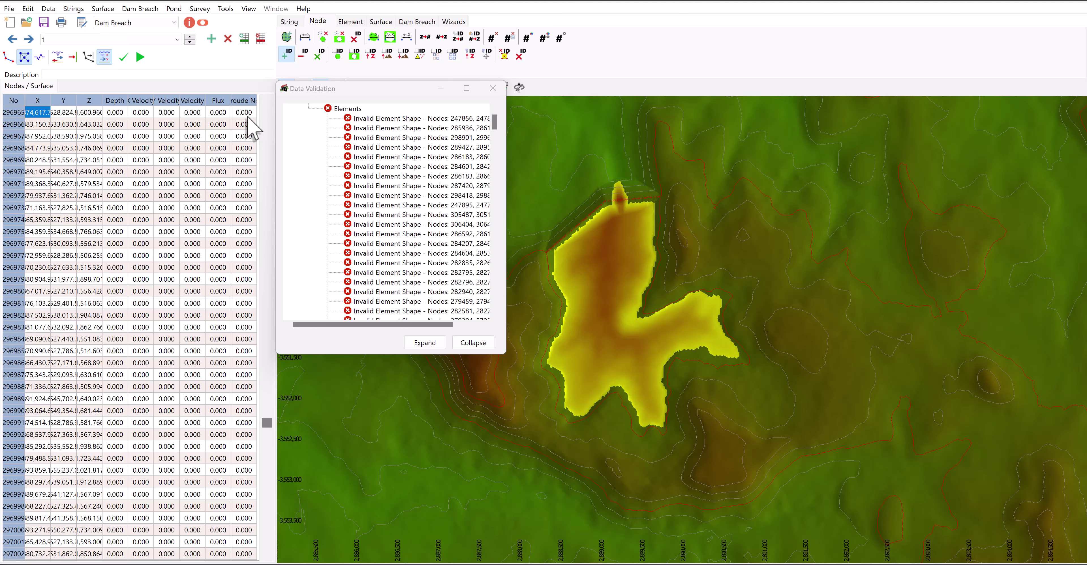
pyautogui.click(123, 57)
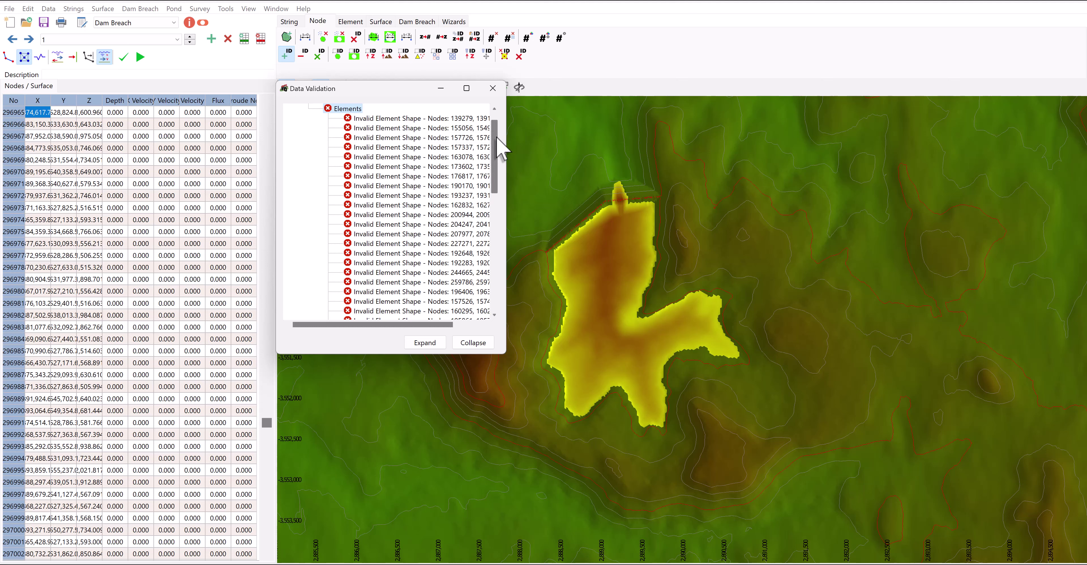
# Locate the first invalid element in the validation list and delete its node 139279 from the surface
pyautogui.click(403, 120)
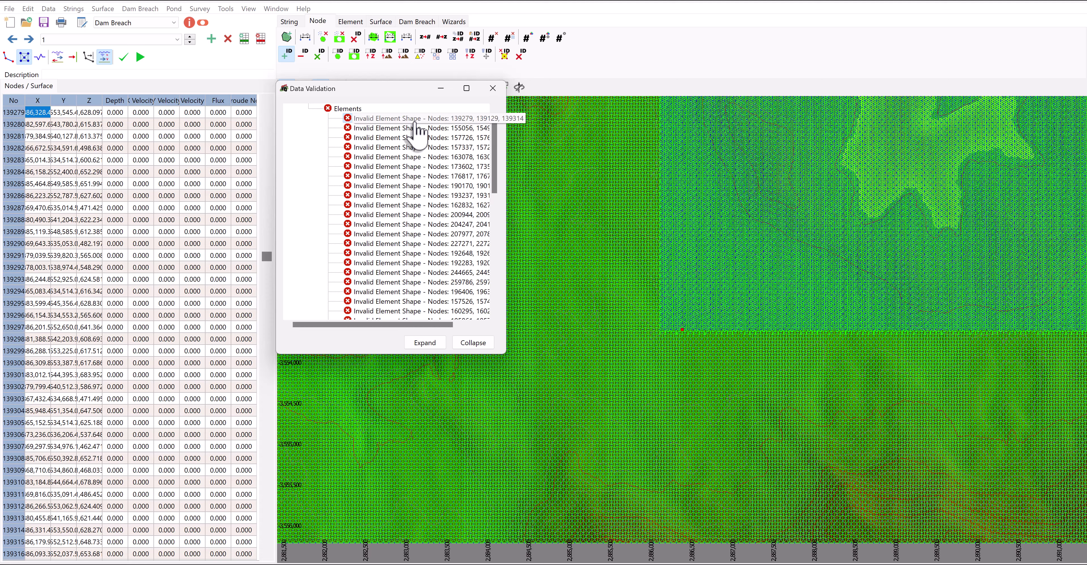
pyautogui.rightClick(764, 232)
pyautogui.click(804, 279)
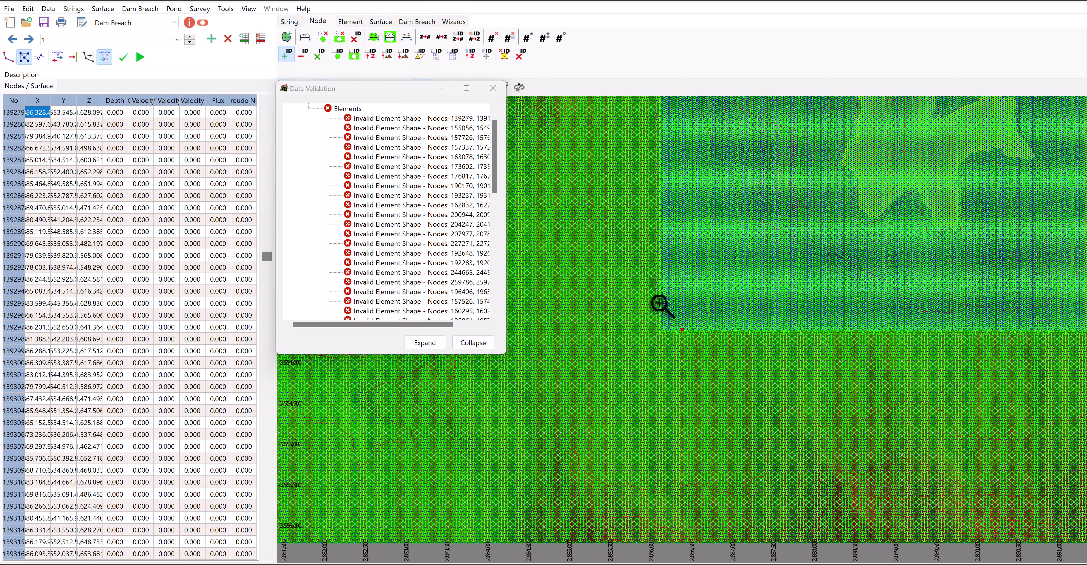
pyautogui.moveTo(636, 295); pyautogui.dragTo(748, 363)
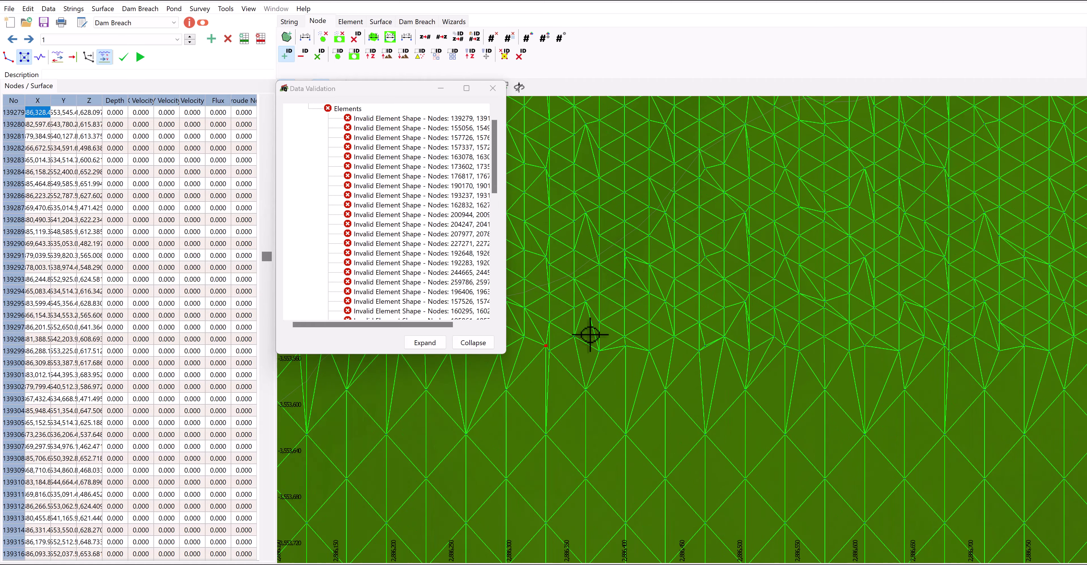
pyautogui.scroll(3, 565, 333)
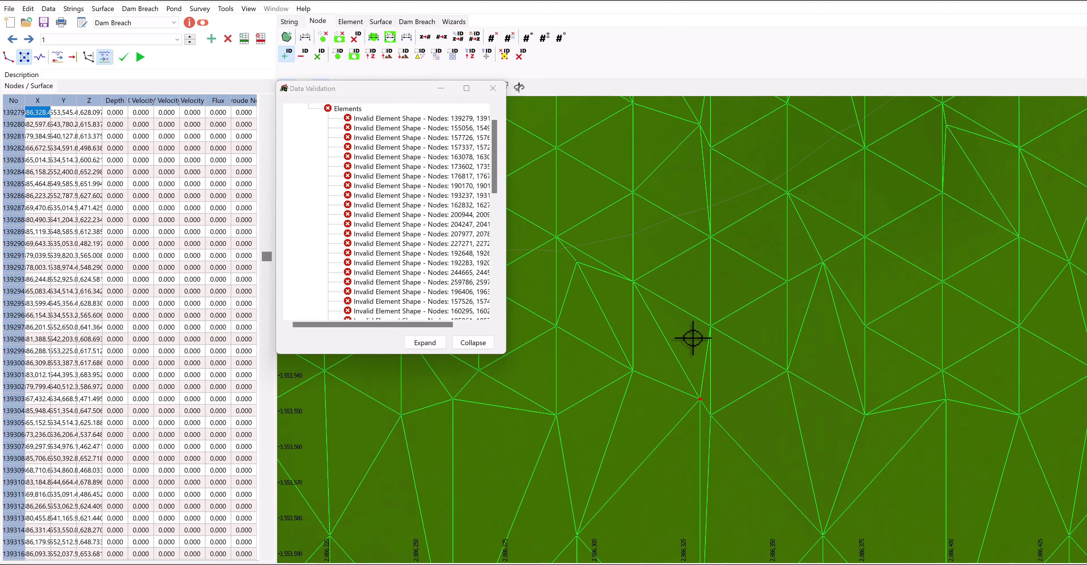
pyautogui.scroll(2, 675, 295)
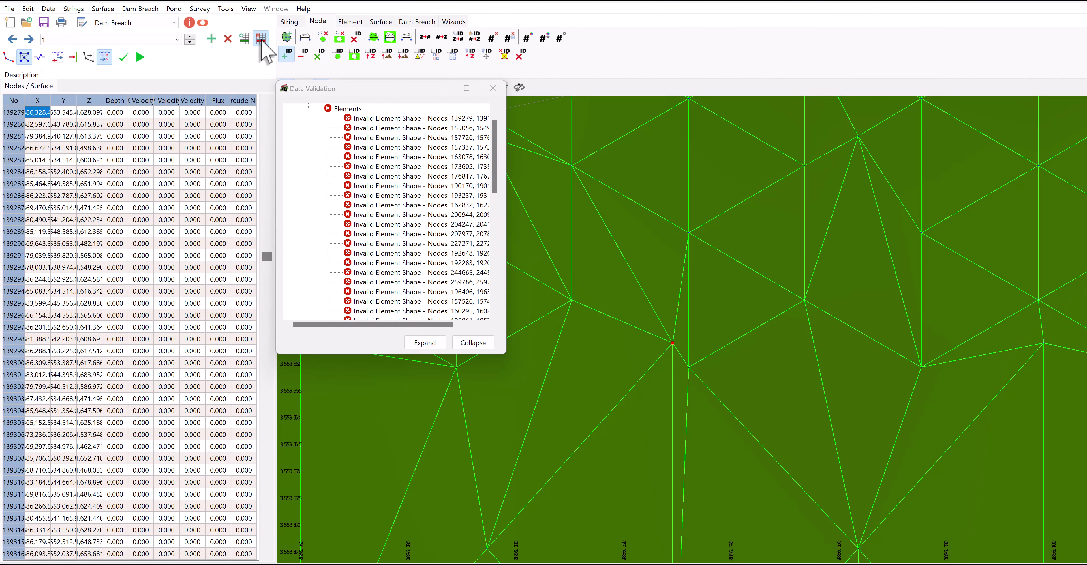
pyautogui.click(261, 40)
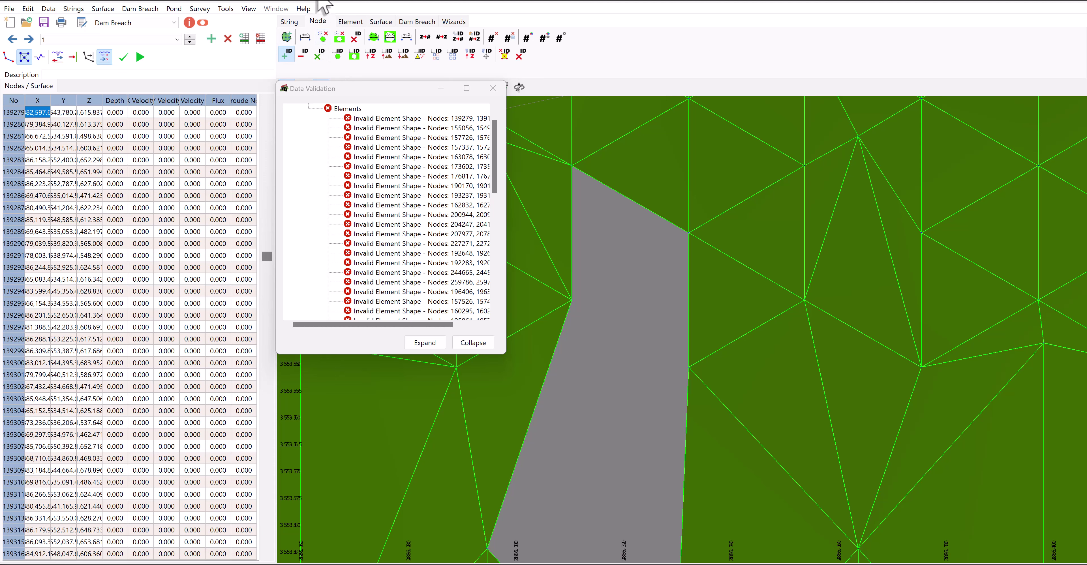
# Fill the hole left by the deleted node with new triangular elements connecting the surrounding nodes
pyautogui.click(351, 21)
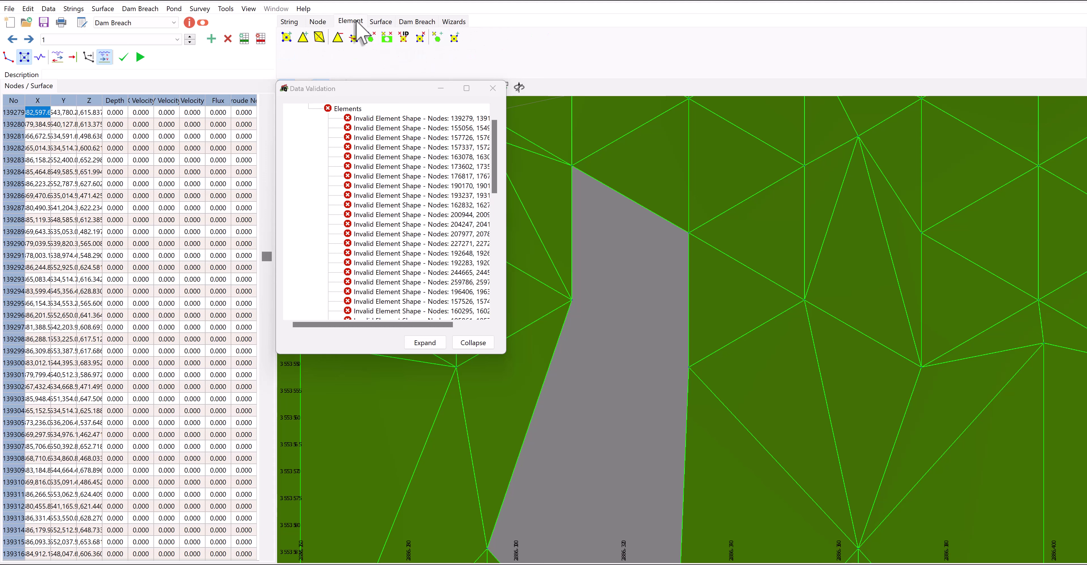
pyautogui.click(304, 38)
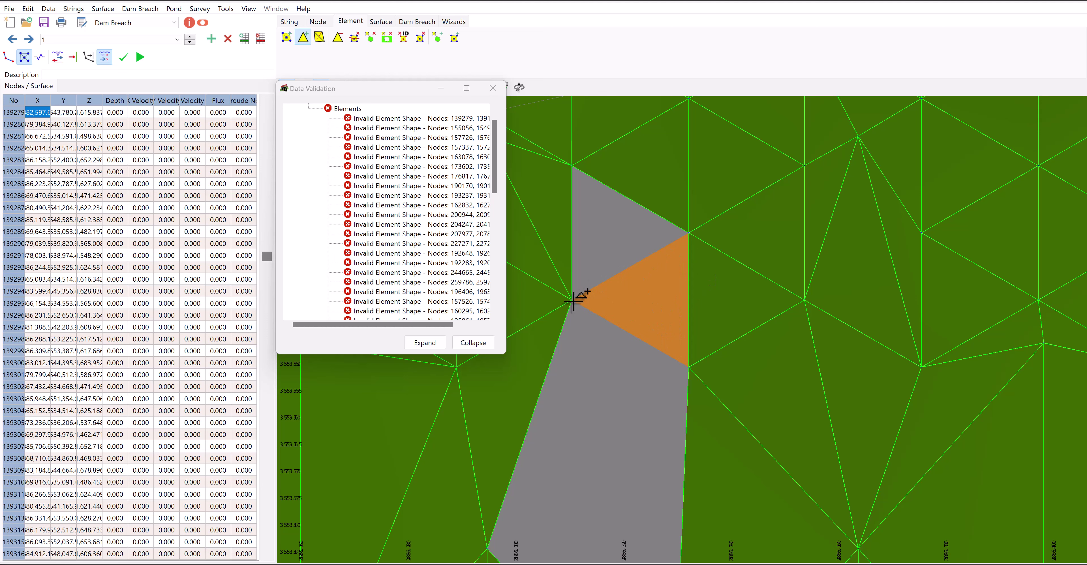
pyautogui.click(563, 288)
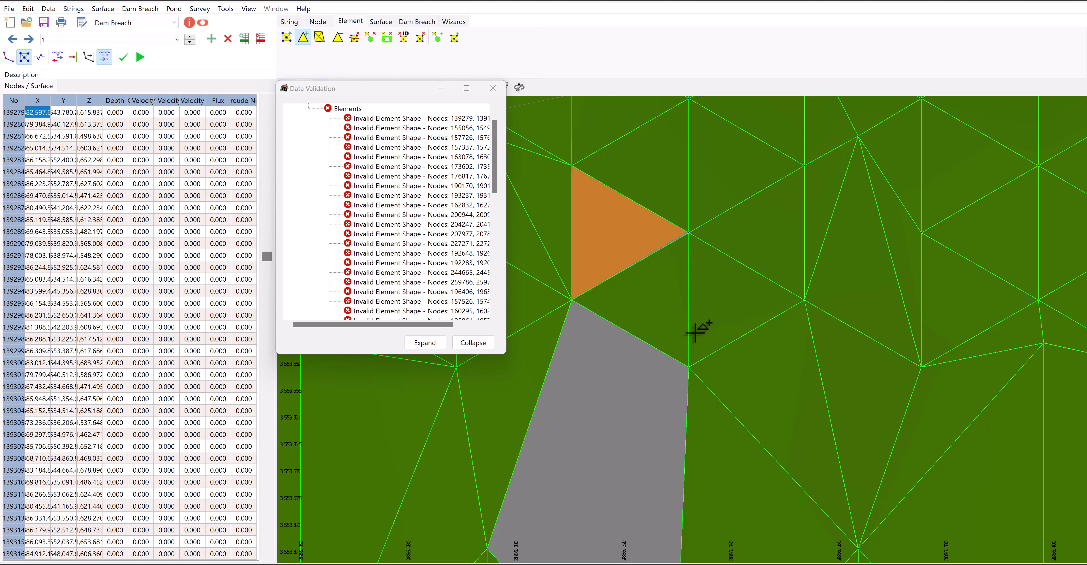
pyautogui.click(702, 439)
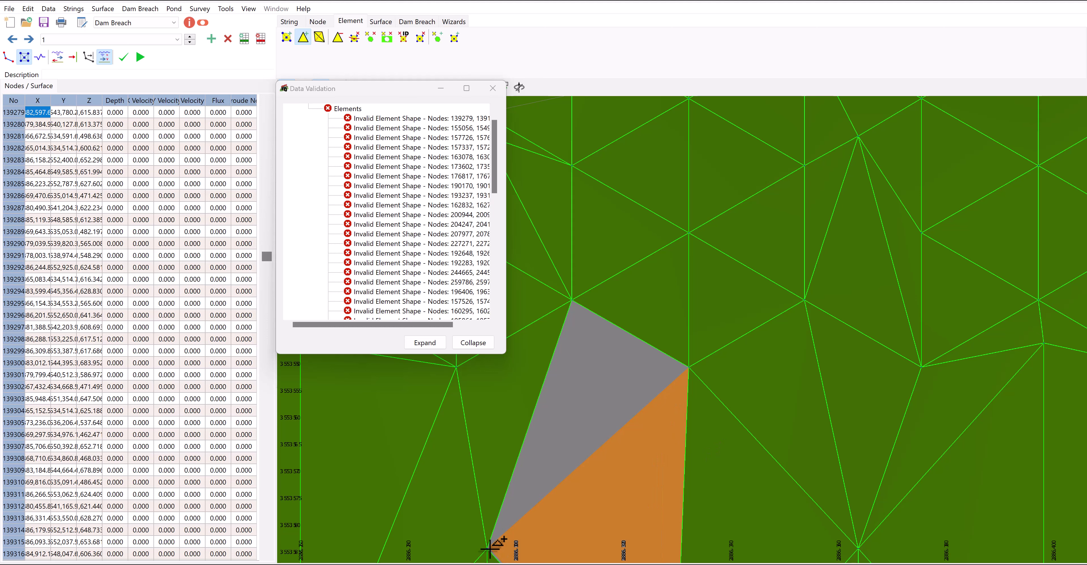
pyautogui.click(490, 547)
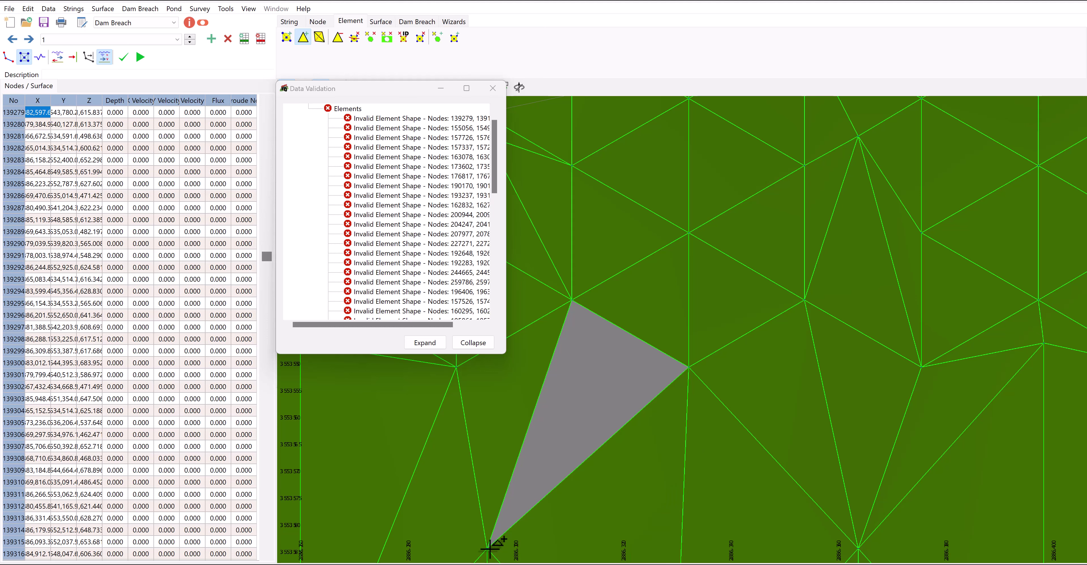
pyautogui.click(572, 299)
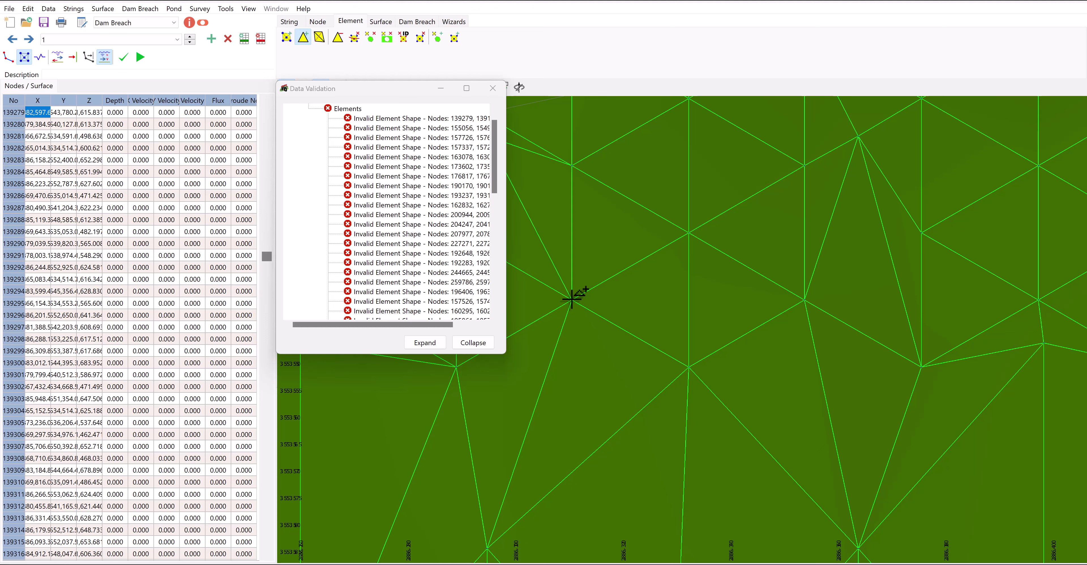
# Locate the invalid element at node 155056 and swap the diagonal it shares with the neighbouring triangle
pyautogui.click(427, 130)
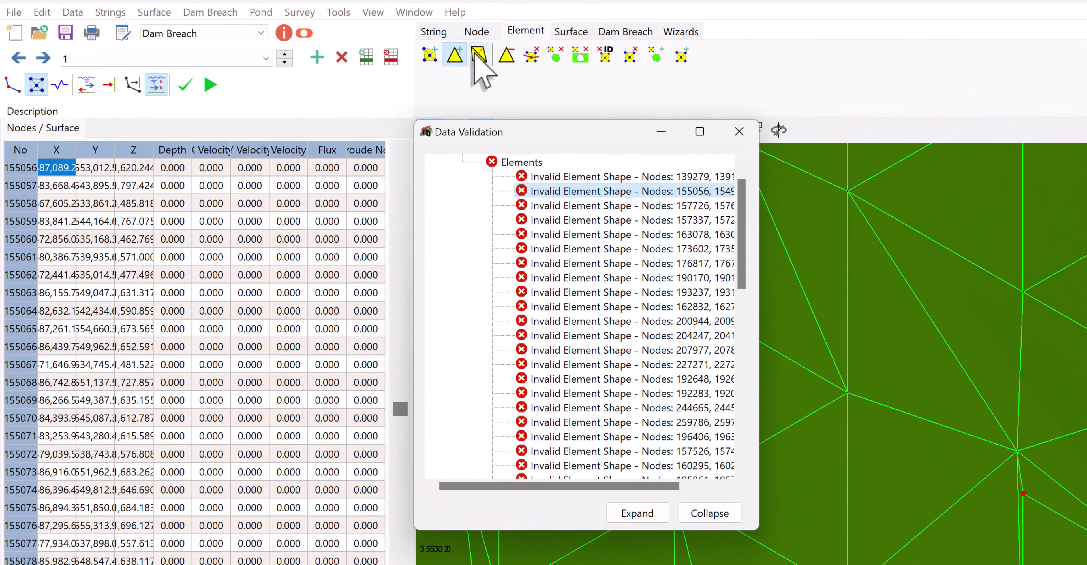
pyautogui.click(478, 56)
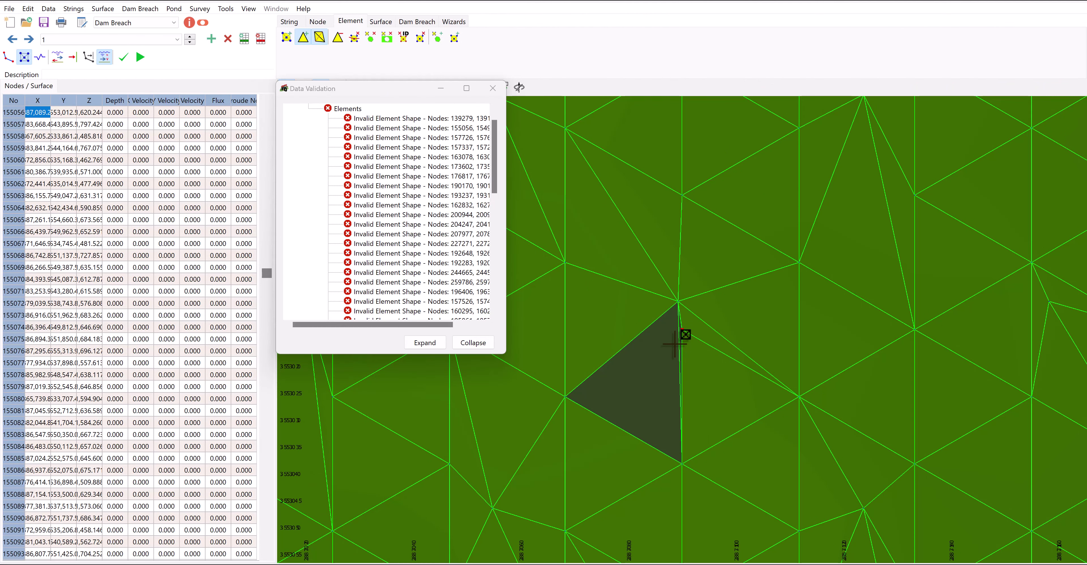
pyautogui.click(674, 344)
# Go to the invalid elements at nodes 157726 and 157337 and verify the data again
pyautogui.click(430, 138)
pyautogui.click(428, 147)
pyautogui.click(123, 57)
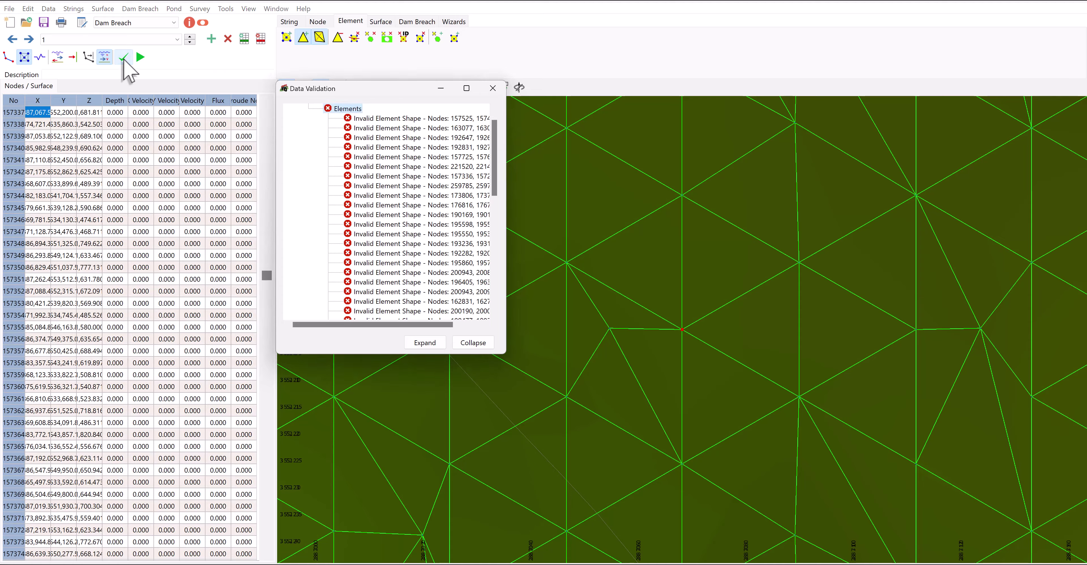
# Swap the diagonals of the invalid elements at nodes 157525 through 221520 and verify the data again
pyautogui.click(406, 118)
pyautogui.click(680, 377)
pyautogui.click(391, 128)
pyautogui.click(406, 166)
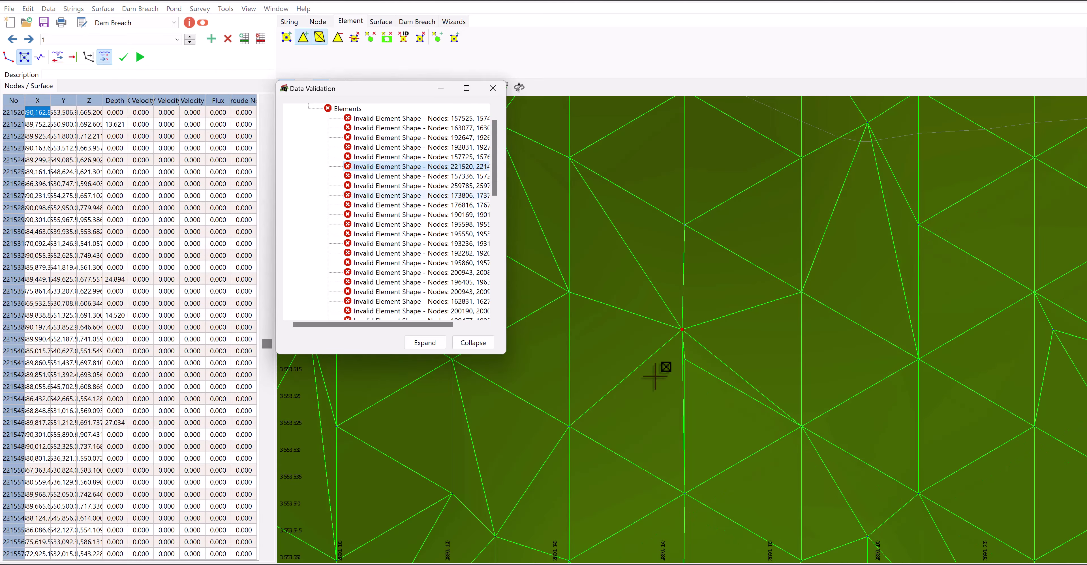
pyautogui.click(140, 57)
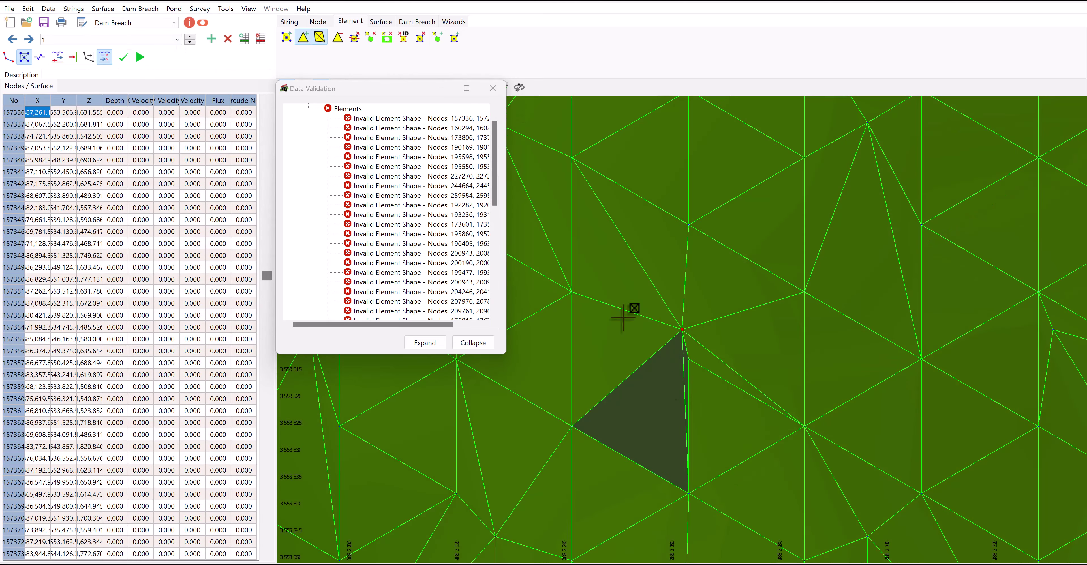
# Delete node 195550 of the invalid element and fill the resulting hole with new triangular elements
pyautogui.press('Down')
pyautogui.press('Down')
pyautogui.press('Down')
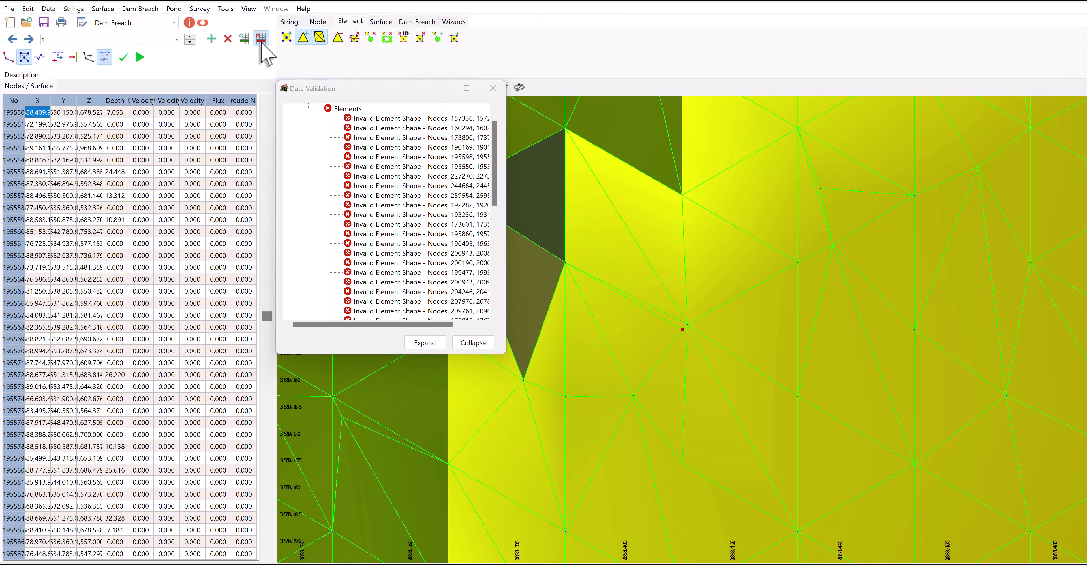
pyautogui.click(260, 38)
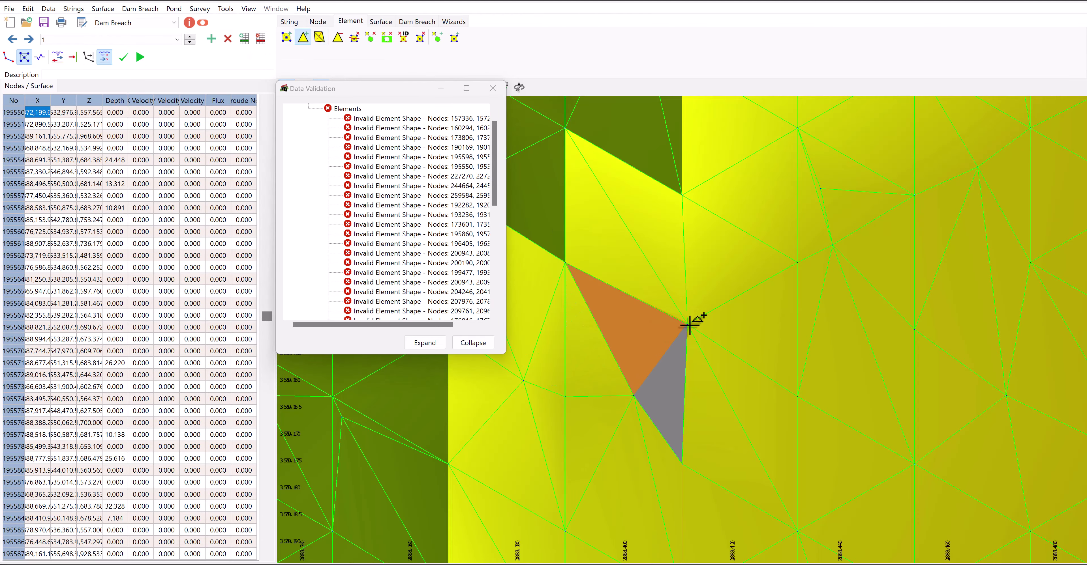
pyautogui.click(140, 57)
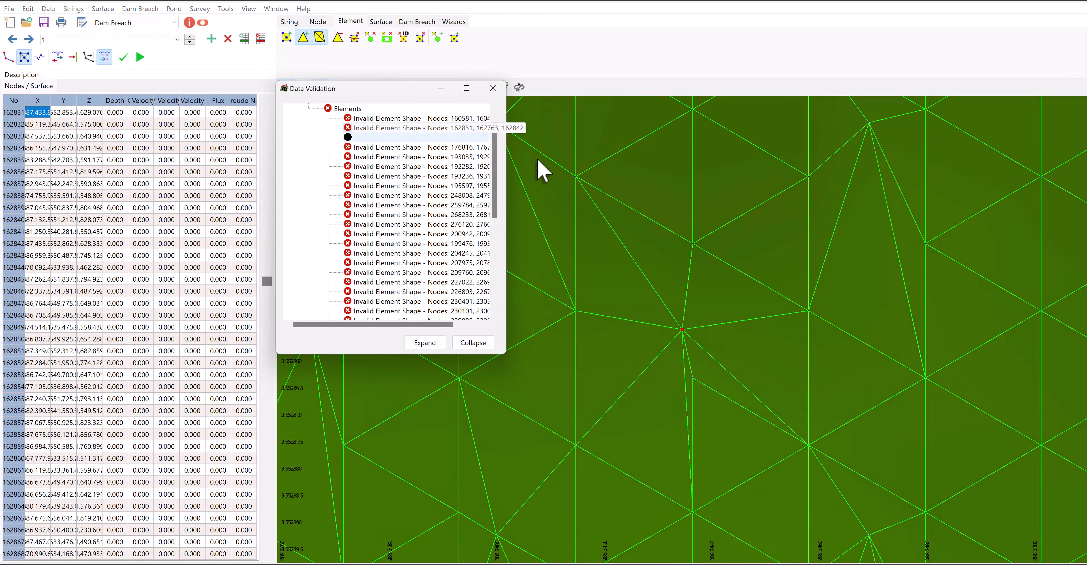
# Delete node 192282 of the invalid element and rebuild the surface over the hole with new triangular elements
pyautogui.click(422, 147)
pyautogui.click(420, 166)
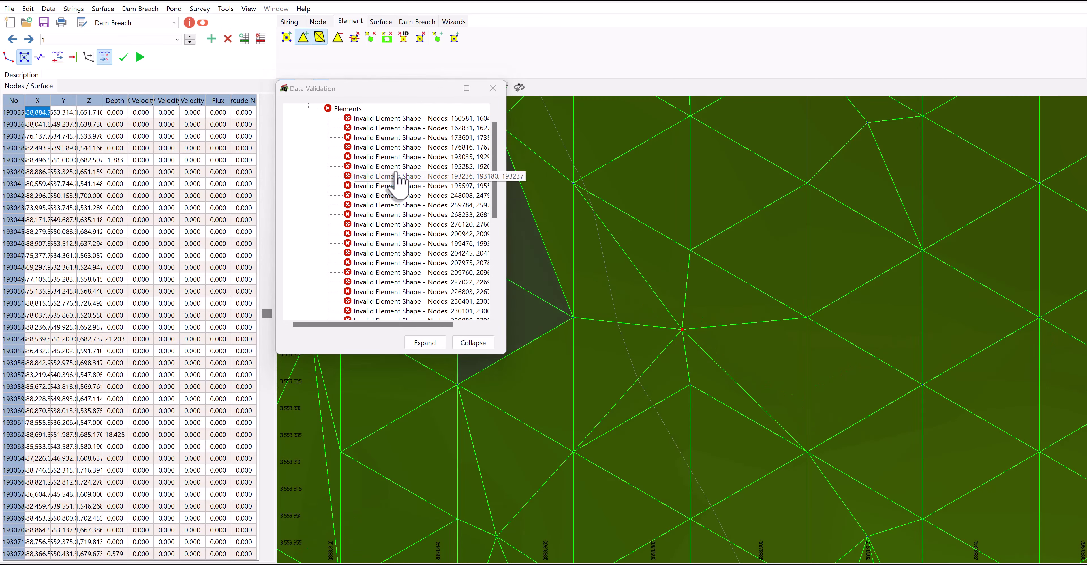
pyautogui.click(261, 38)
pyautogui.click(261, 38)
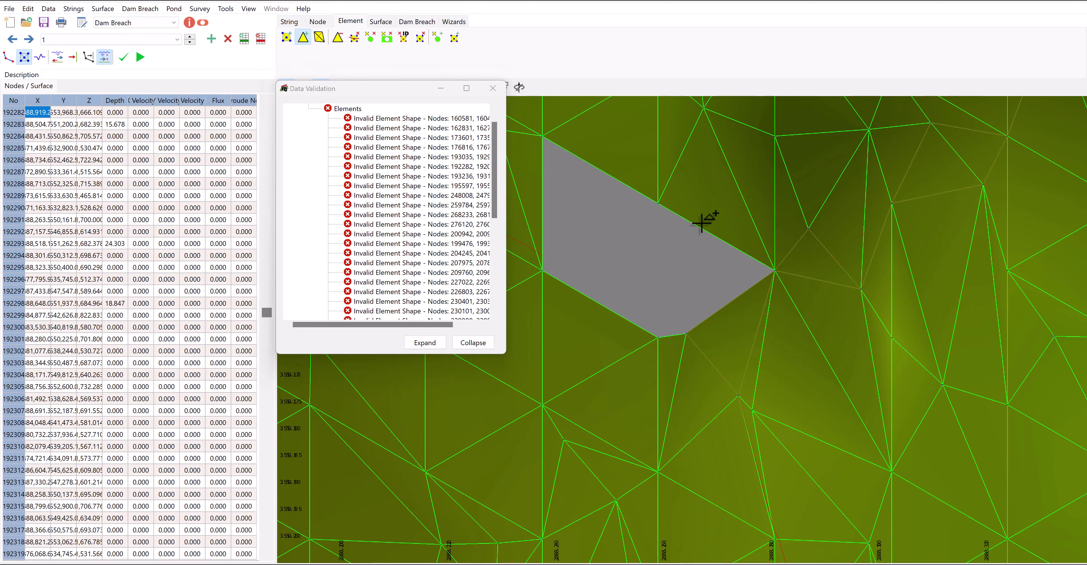
pyautogui.click(664, 286)
pyautogui.click(599, 286)
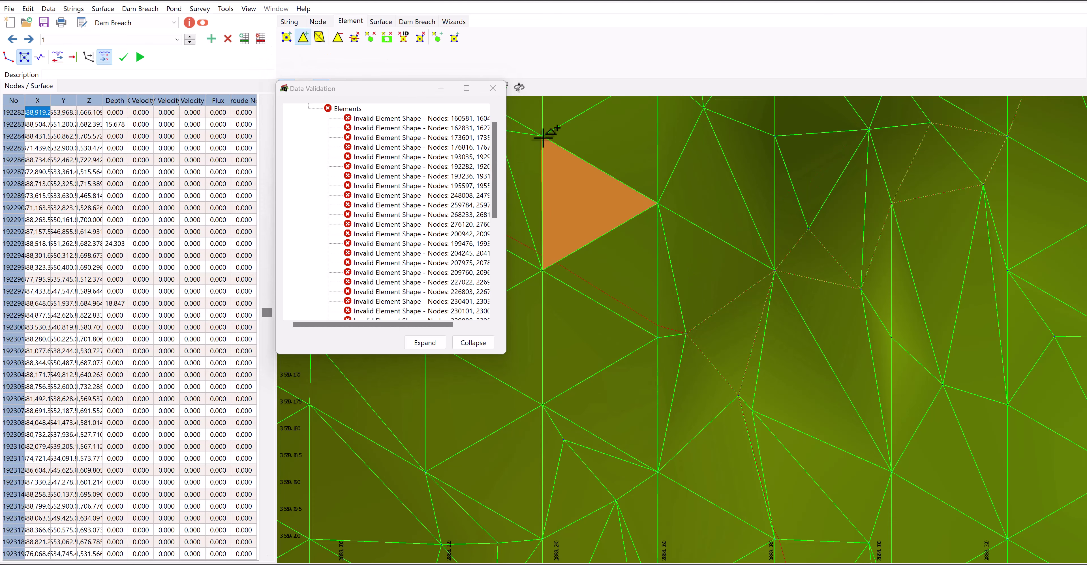
pyautogui.click(558, 153)
# Work down the validation list to the invalid element at node 209759 and swap its diagonal
pyautogui.press('Down')
pyautogui.press('Down')
pyautogui.press('Down')
pyautogui.press('Down')
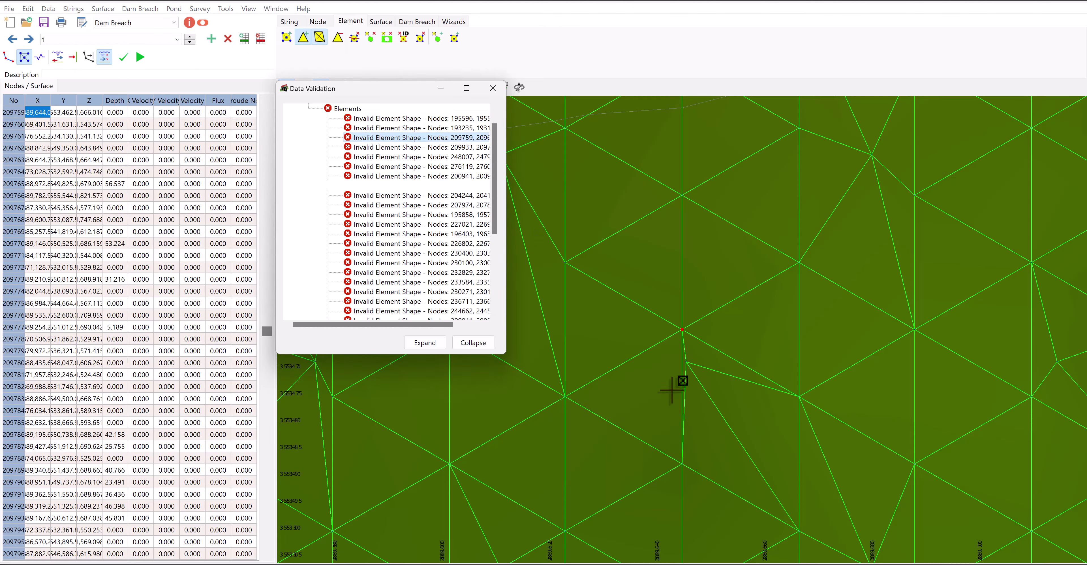
# Go to the invalid element at node 200941, delete the node and fill the hole with new triangular elements
pyautogui.press('Down')
pyautogui.press('Down')
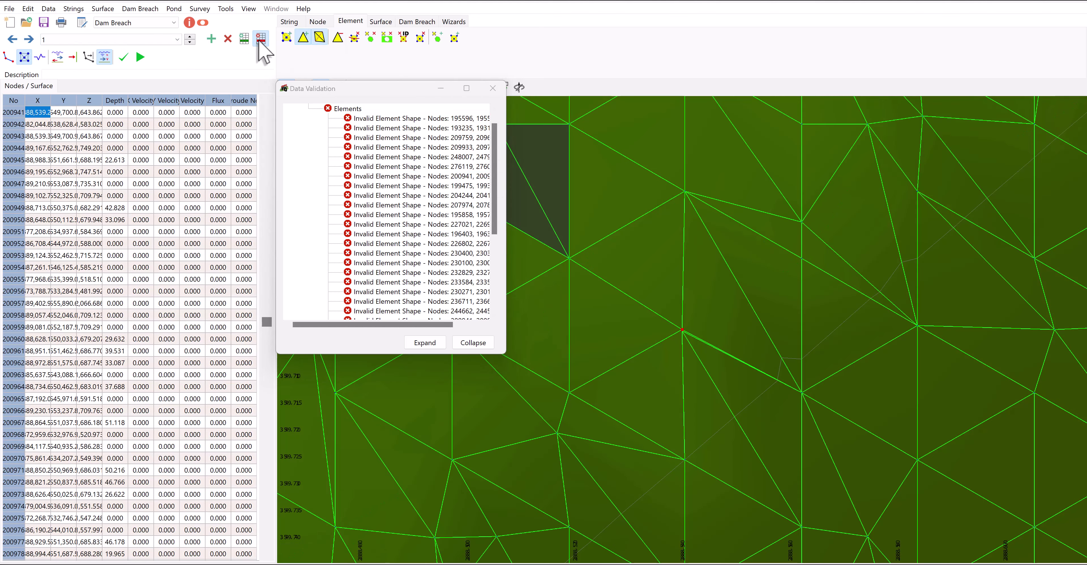
pyautogui.click(261, 39)
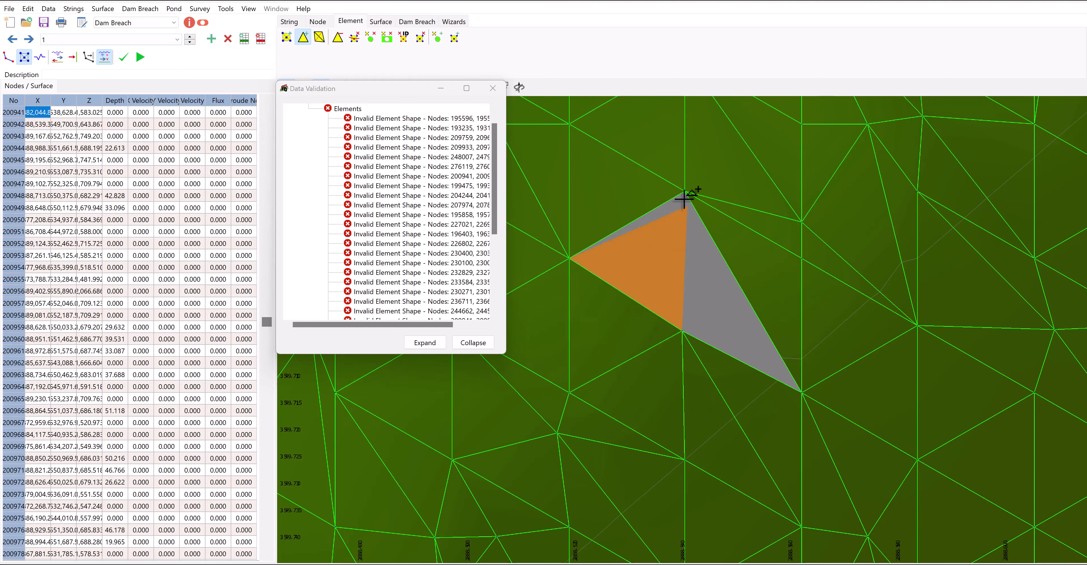
pyautogui.click(697, 308)
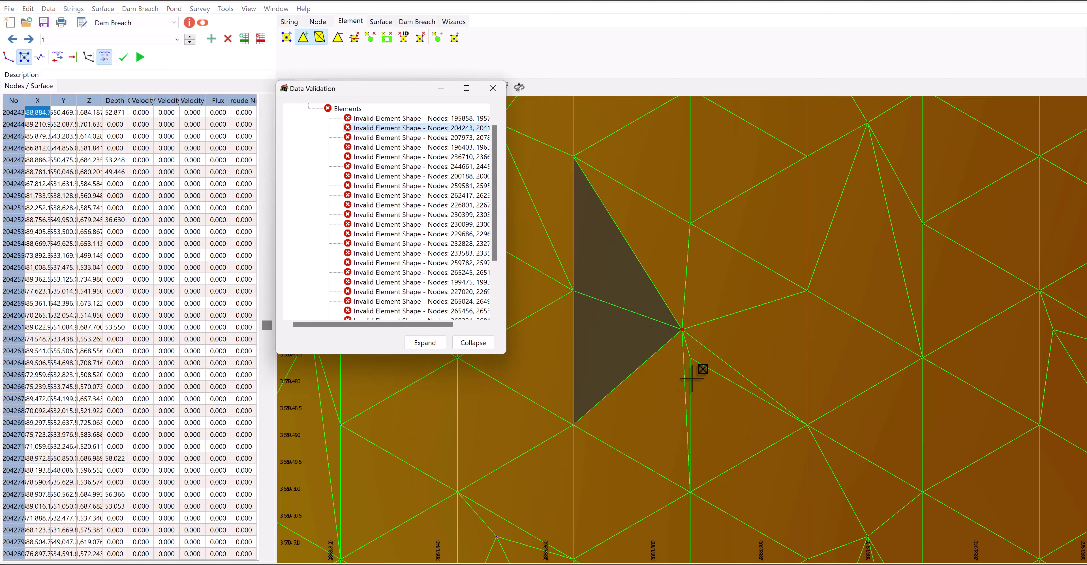
# Swap the diagonals of the next invalid elements, including those at nodes 204243, 207973 and 230099
pyautogui.click(261, 39)
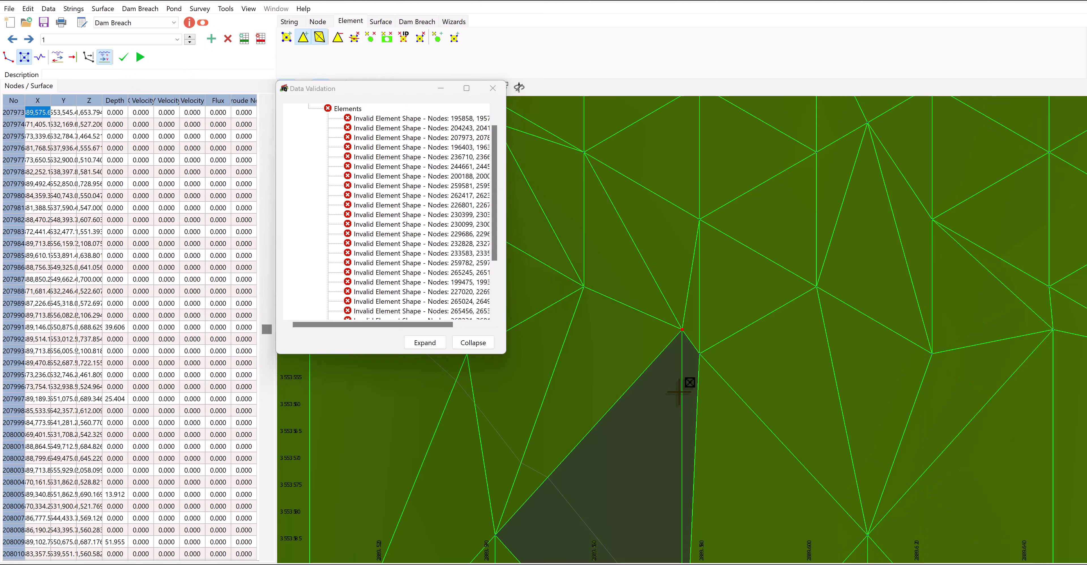
pyautogui.click(686, 379)
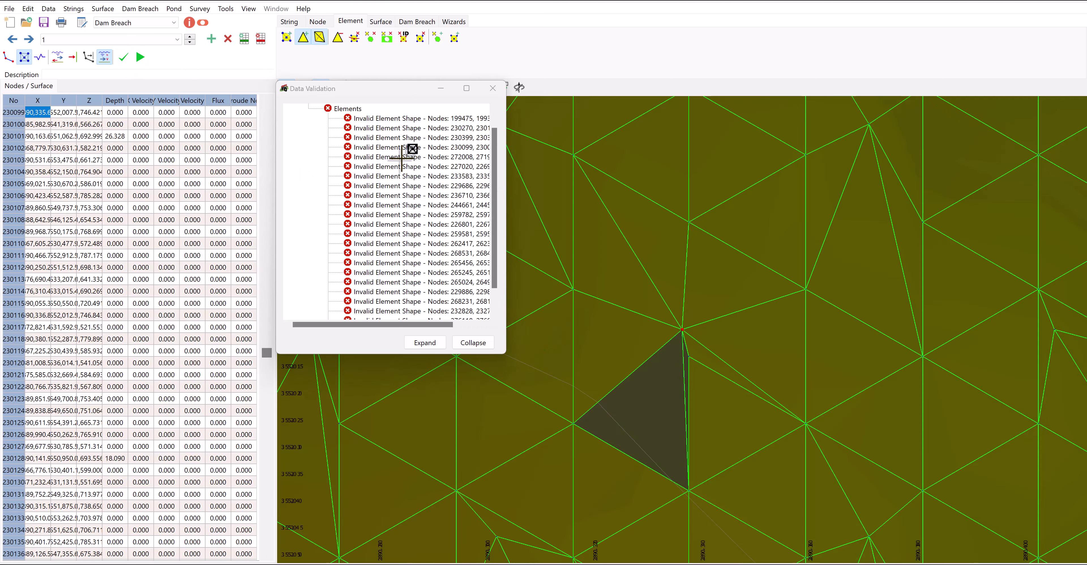
pyautogui.click(401, 157)
pyautogui.click(400, 195)
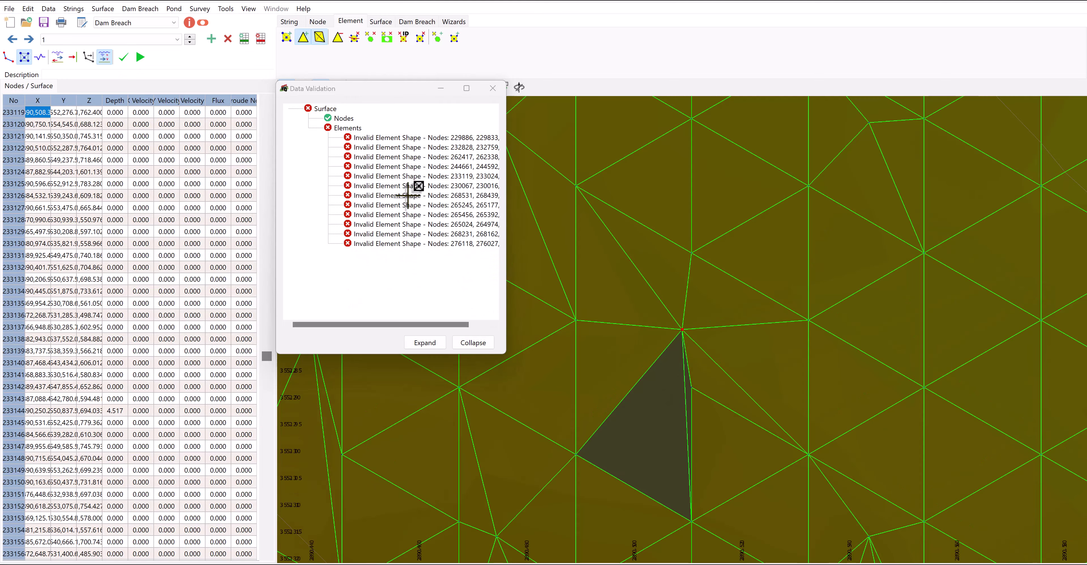
# Repair the last invalid elements, including those at nodes 268531, 265024 and 232828, by swapping diagonals, and verify the data again
pyautogui.click(435, 195)
pyautogui.click(443, 233)
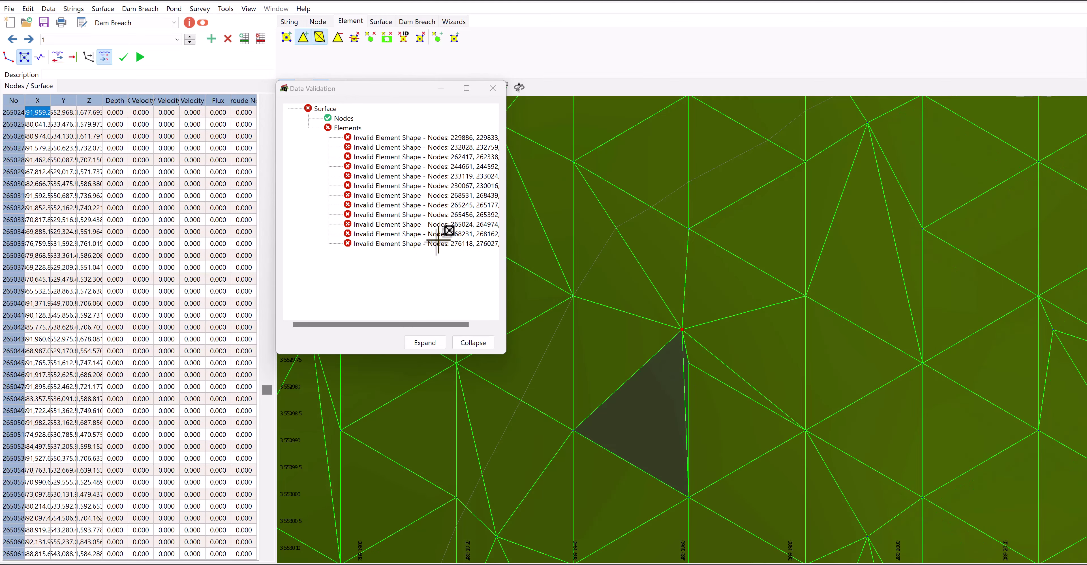
pyautogui.click(408, 146)
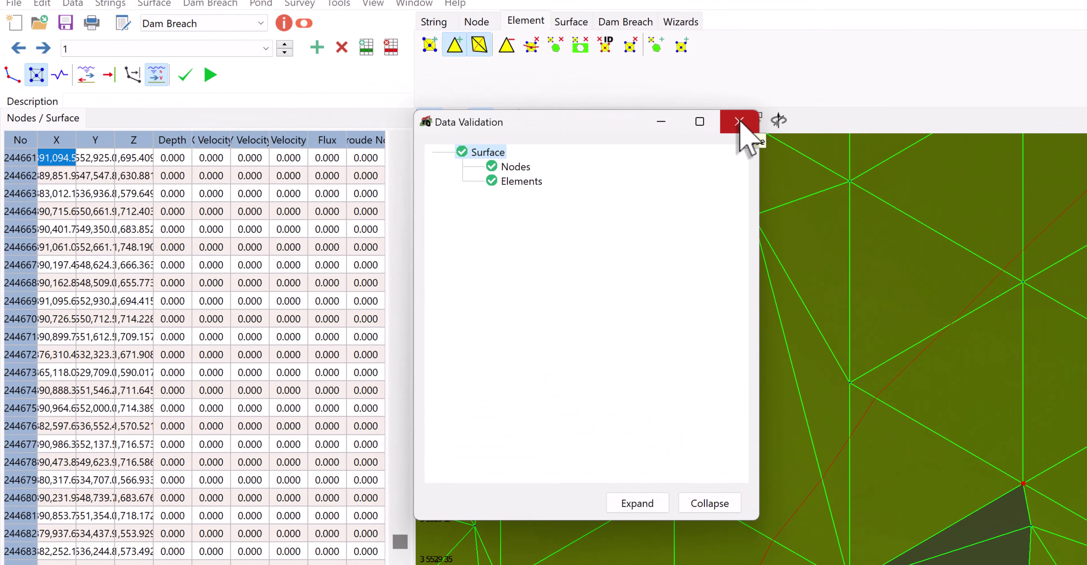
# Close the data validation results and hide the nodes across the full surface
pyautogui.click(493, 89)
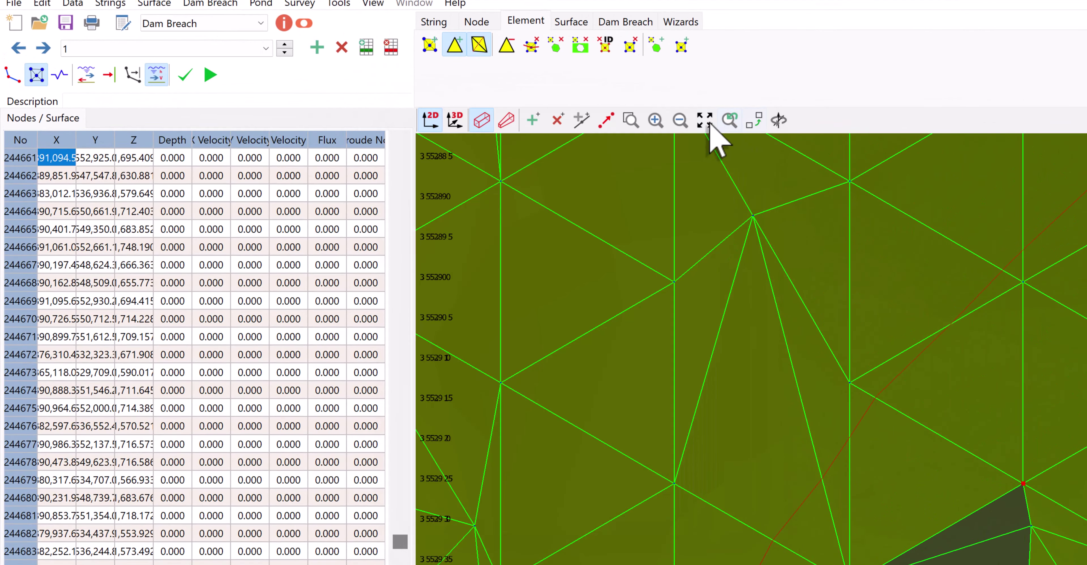
pyautogui.click(705, 122)
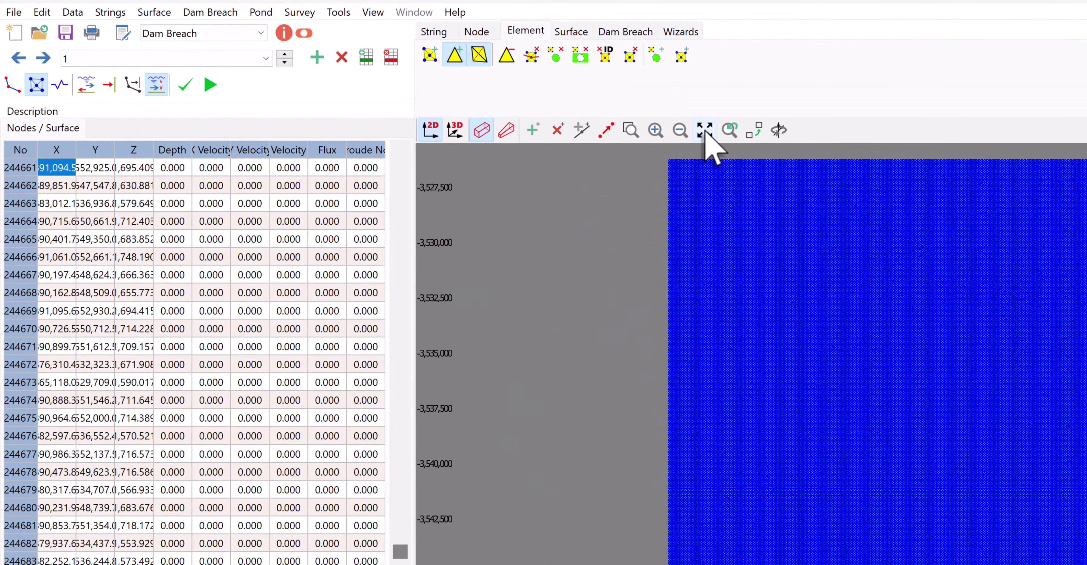
pyautogui.rightClick(287, 290)
pyautogui.click(375, 489)
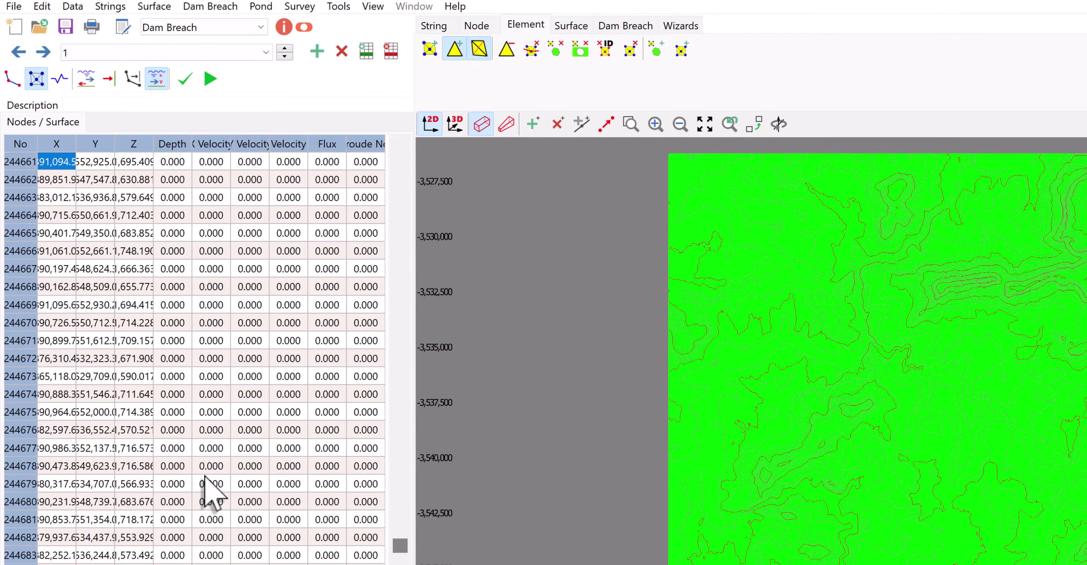
# Hide the element borders of the surface, keeping the elevation shading and contours
pyautogui.rightClick(206, 483)
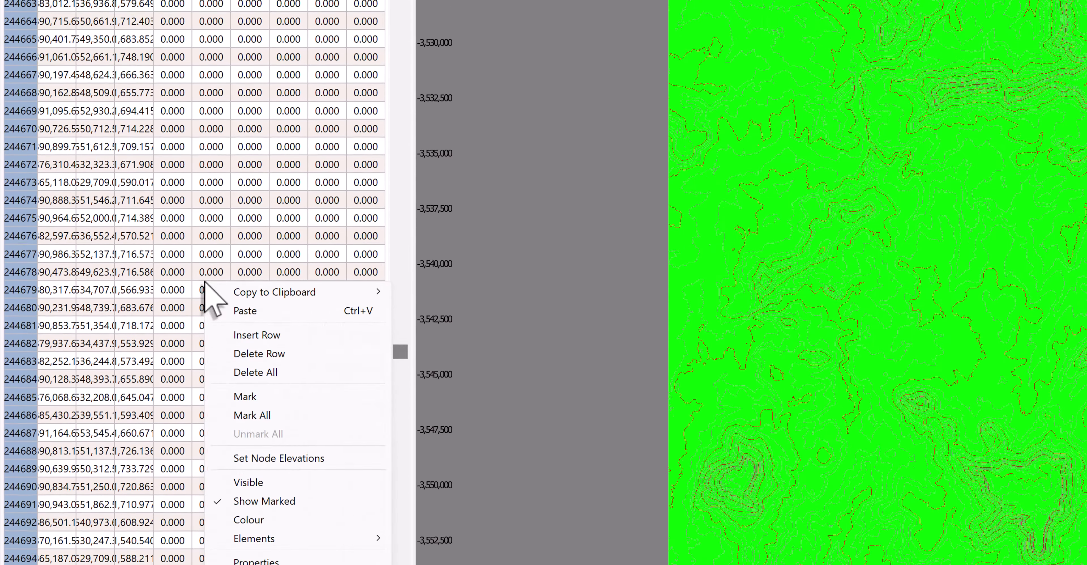
pyautogui.moveTo(298, 456)
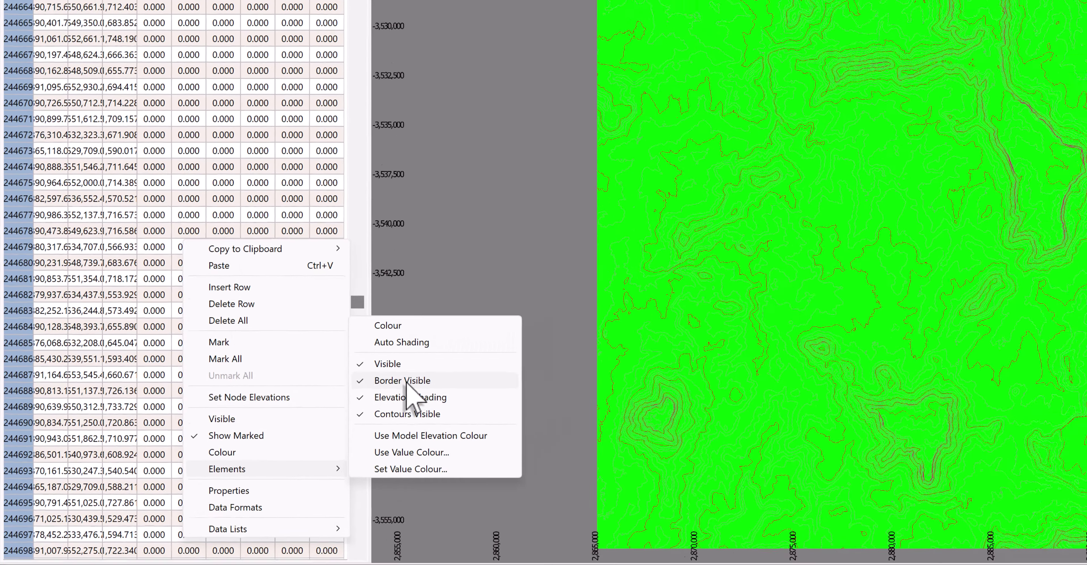
pyautogui.click(454, 362)
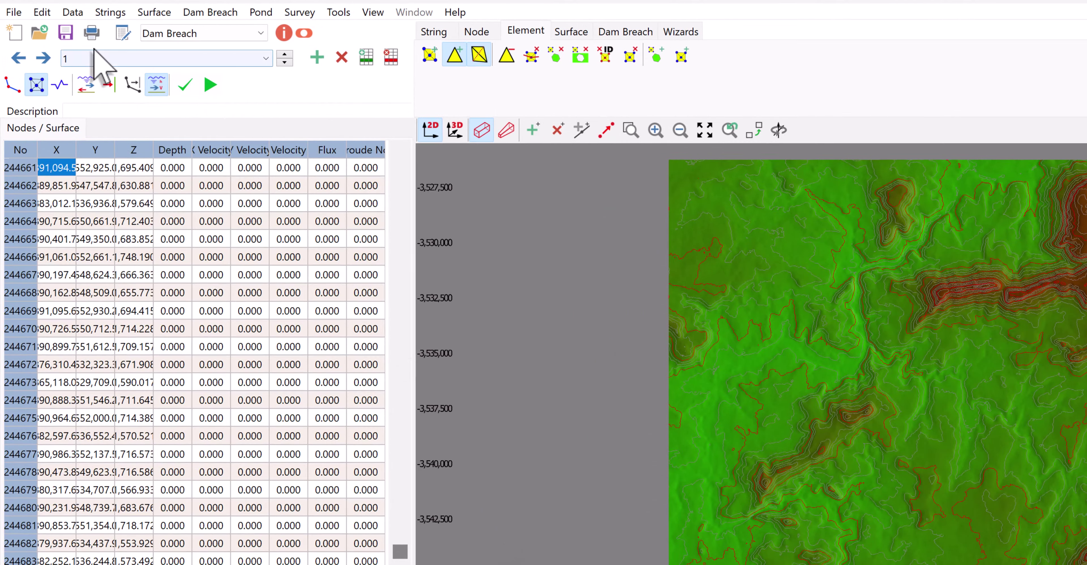
# Save the model as a new Rift TD data file named "Dam Breach - Final Model"
pyautogui.click(14, 12)
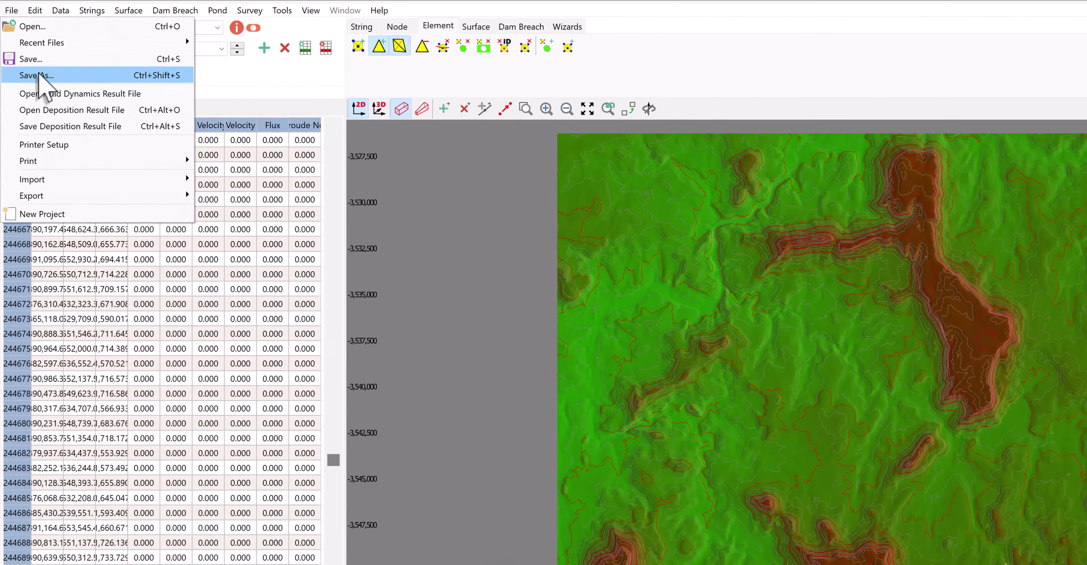
pyautogui.click(40, 76)
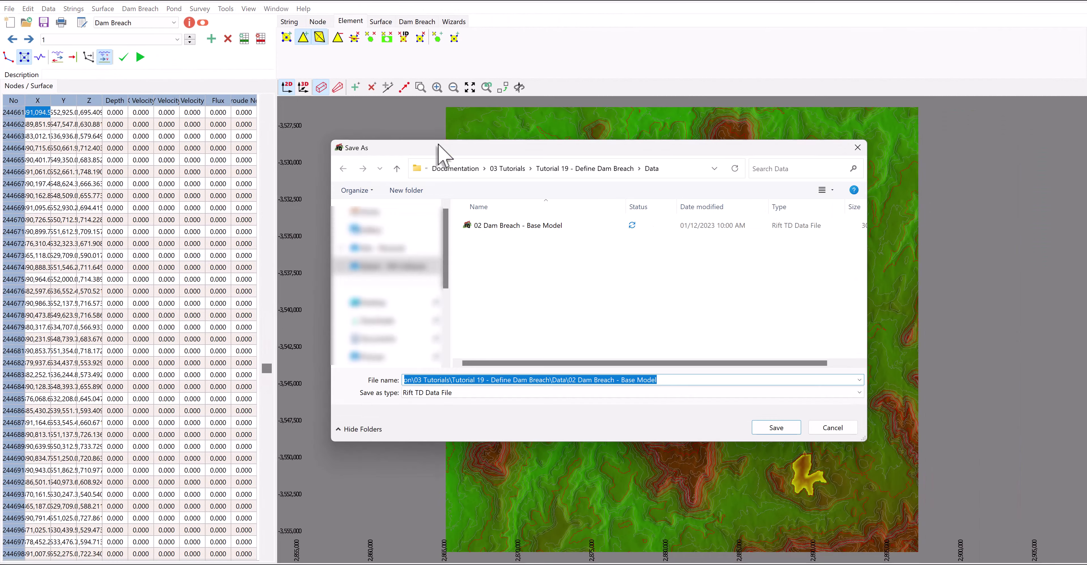
pyautogui.write('Dam ')
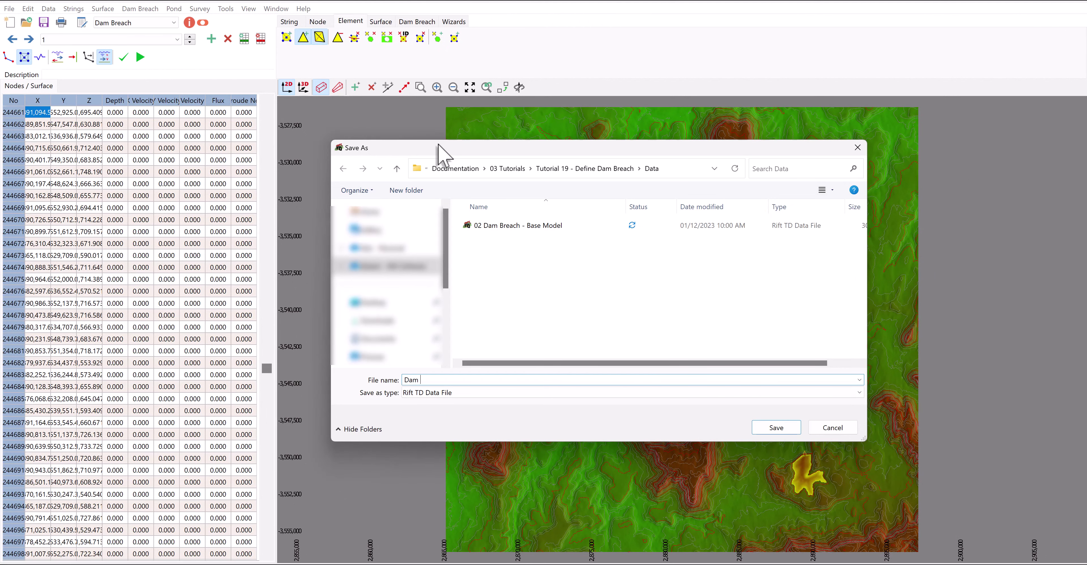
pyautogui.write('Breach - Final Model')
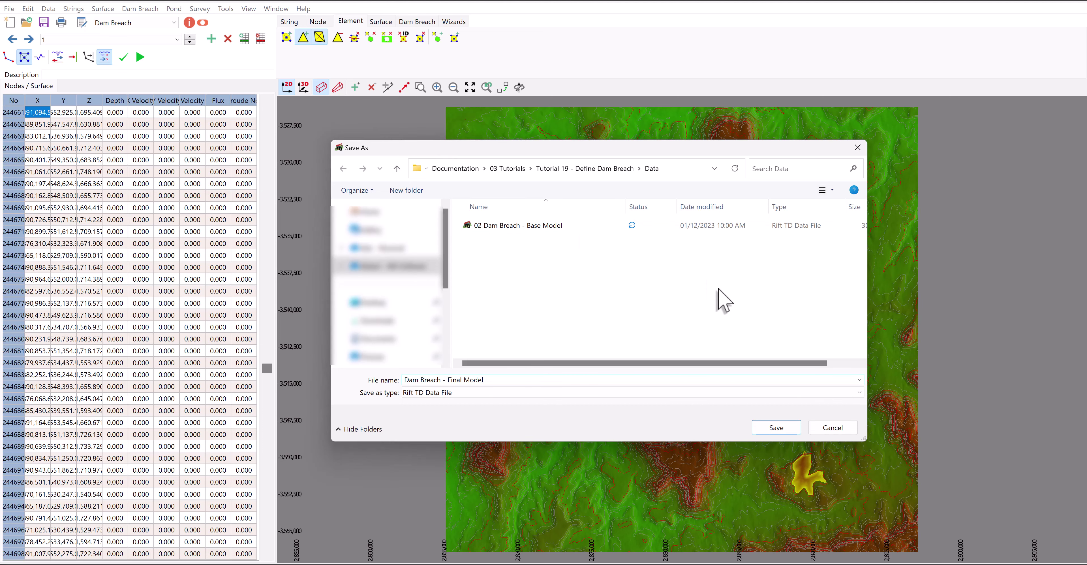
pyautogui.click(776, 427)
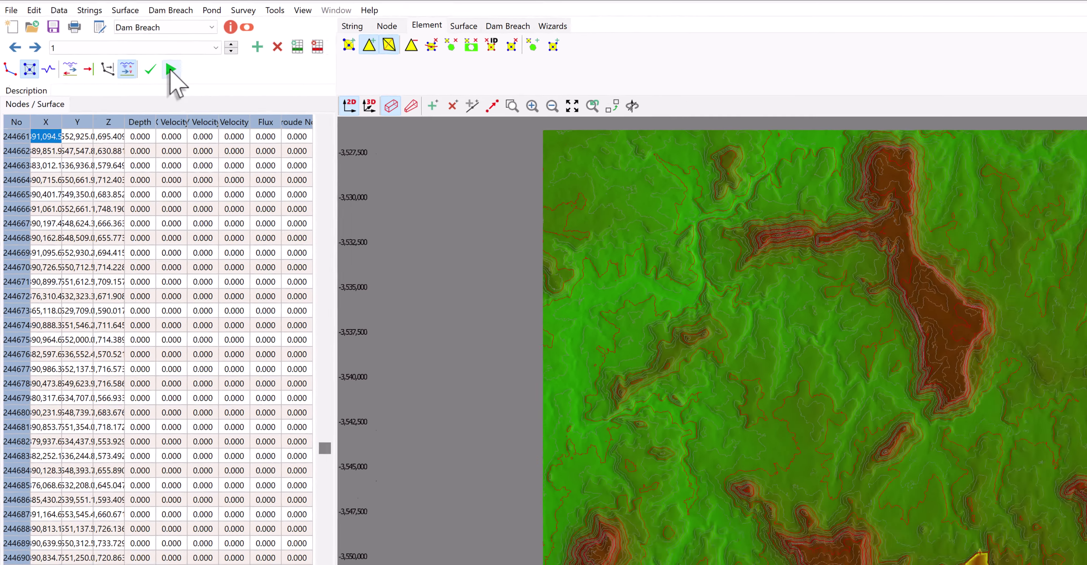
# Run the dam breach model with its results saved as "02 Dam Breach - Base Model", and focus on the breach area
pyautogui.click(171, 69)
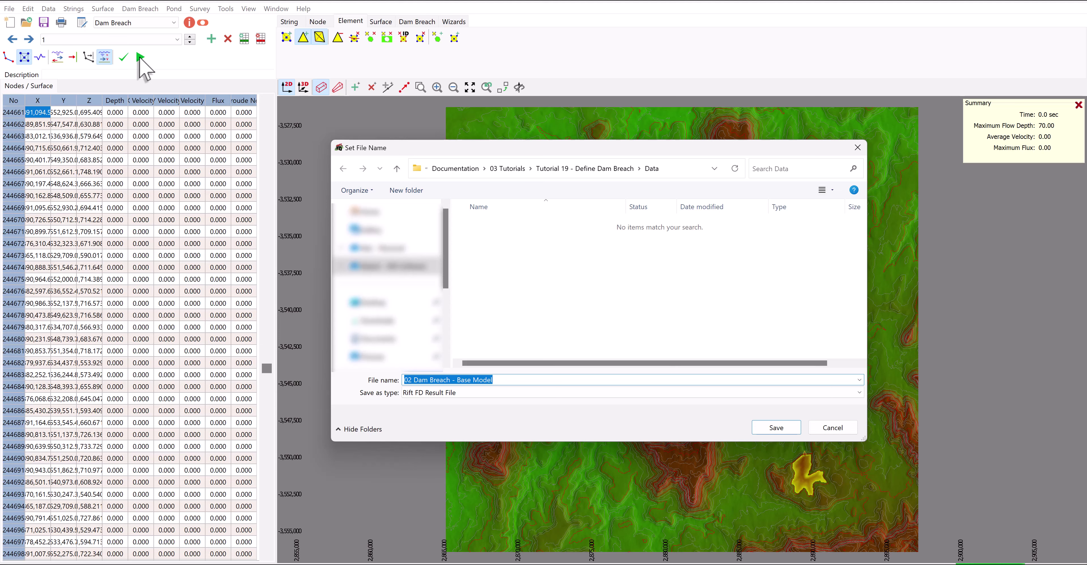
pyautogui.click(788, 429)
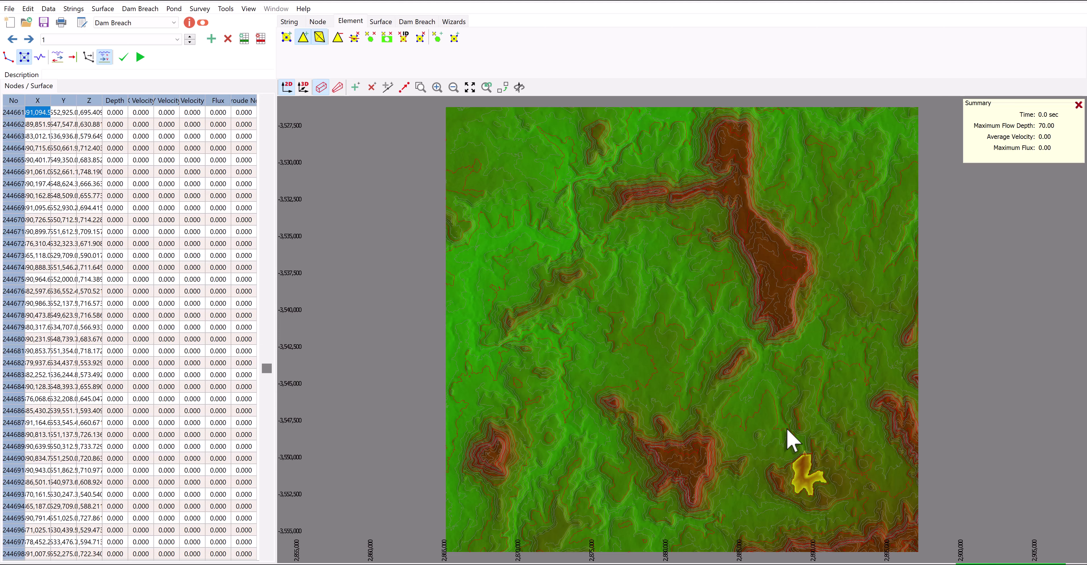
pyautogui.moveTo(732, 398); pyautogui.dragTo(873, 512)
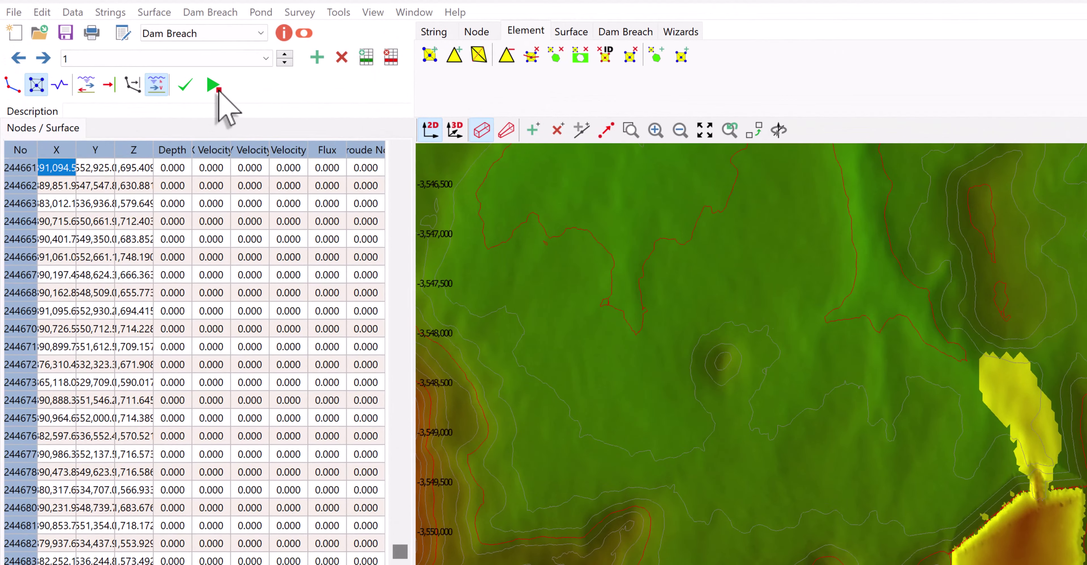
# Pause the model run and resume it, keeping the whole flow path in view
pyautogui.click(213, 85)
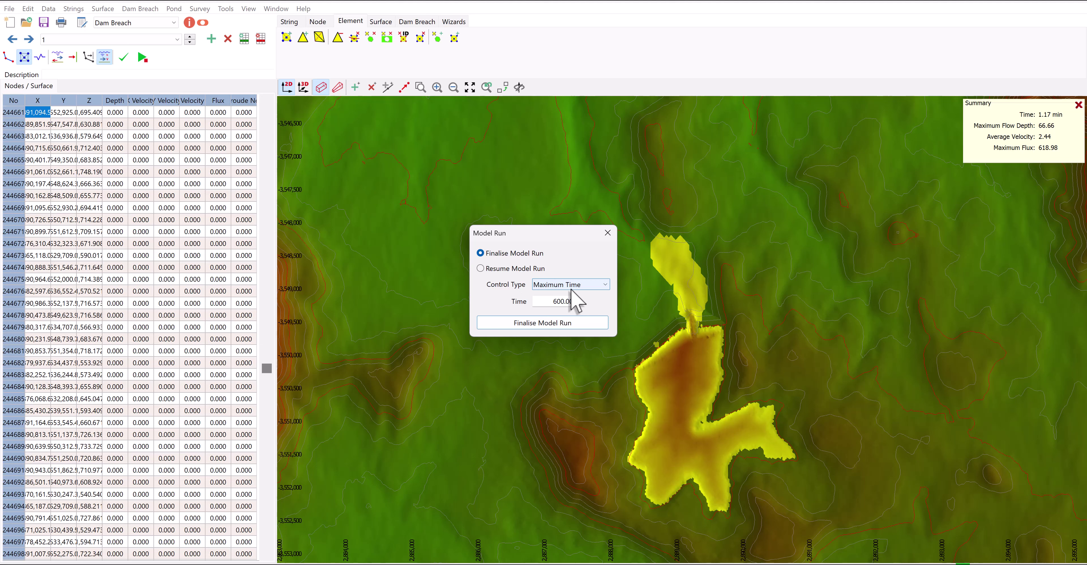
pyautogui.click(500, 268)
pyautogui.click(543, 323)
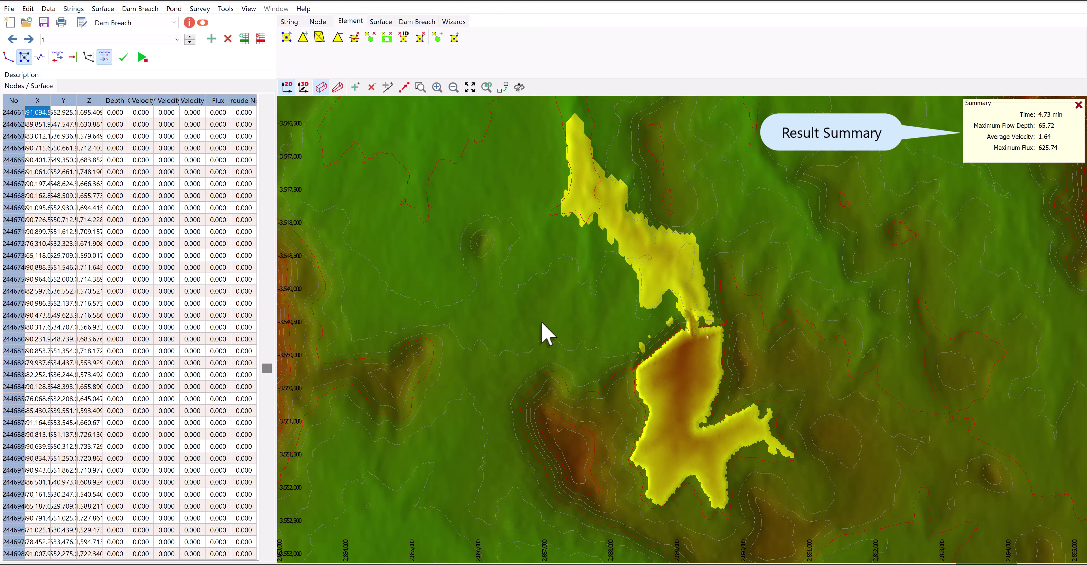
pyautogui.scroll(-1, 635, 289)
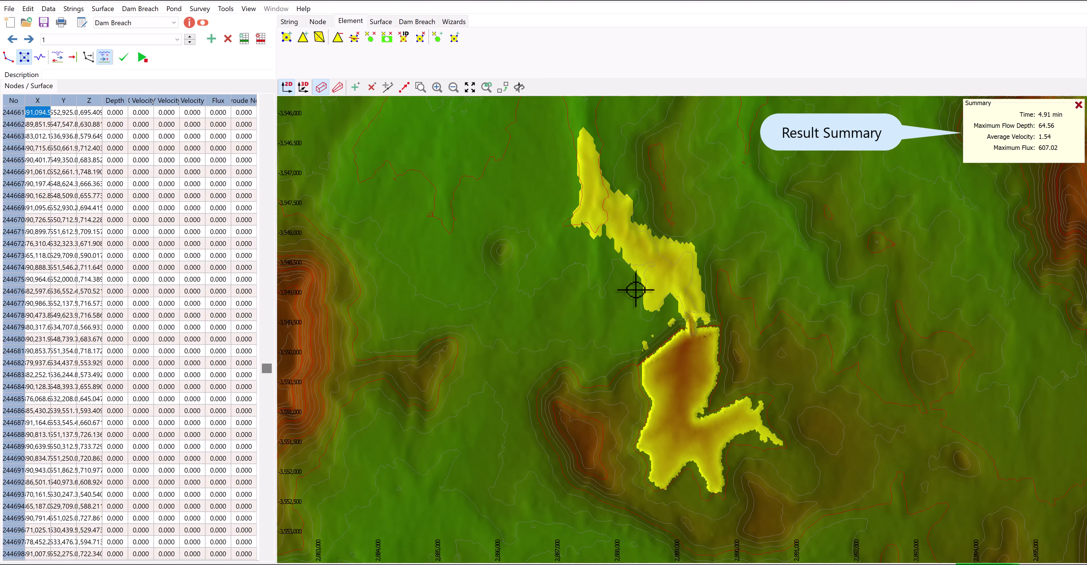
pyautogui.scroll(-1, 647, 285)
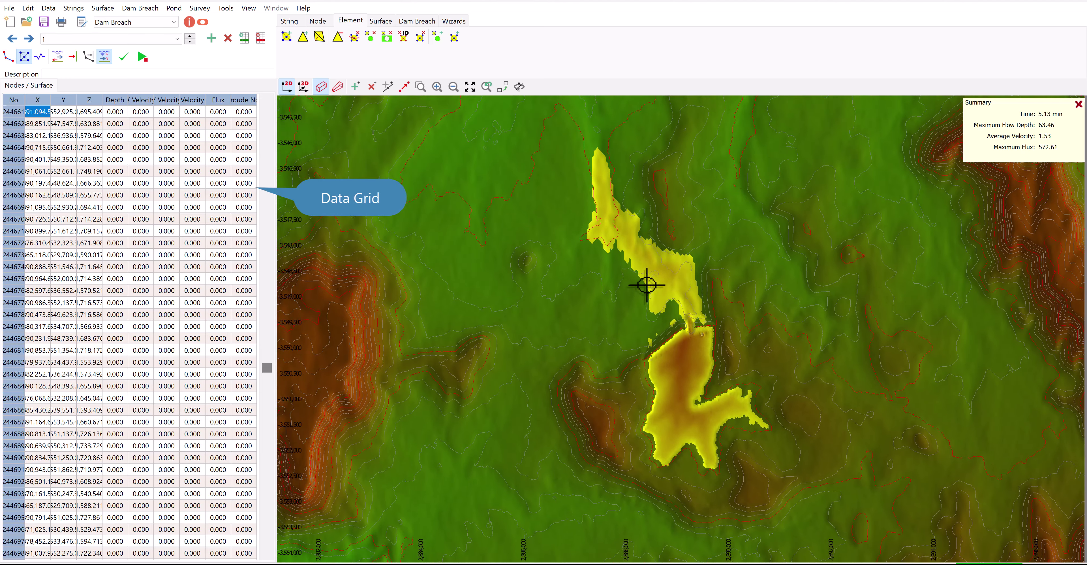
# Examine the advancing breach flow close up in plan and in a three-dimensional view rotated to look along the flow path
pyautogui.scroll(-1, 647, 285)
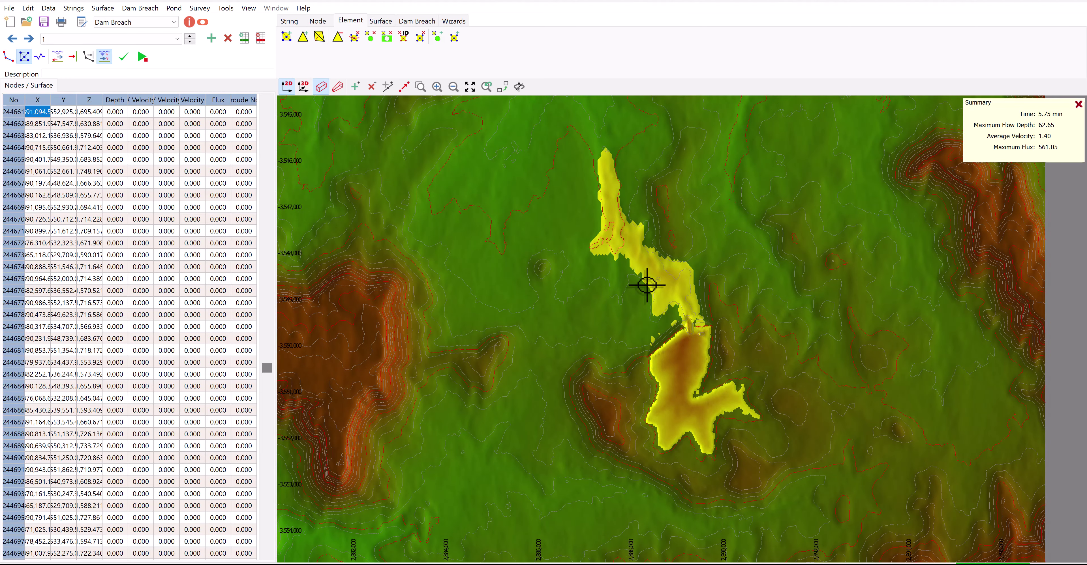
pyautogui.click(453, 87)
pyautogui.click(420, 87)
pyautogui.moveTo(591, 253); pyautogui.dragTo(826, 464)
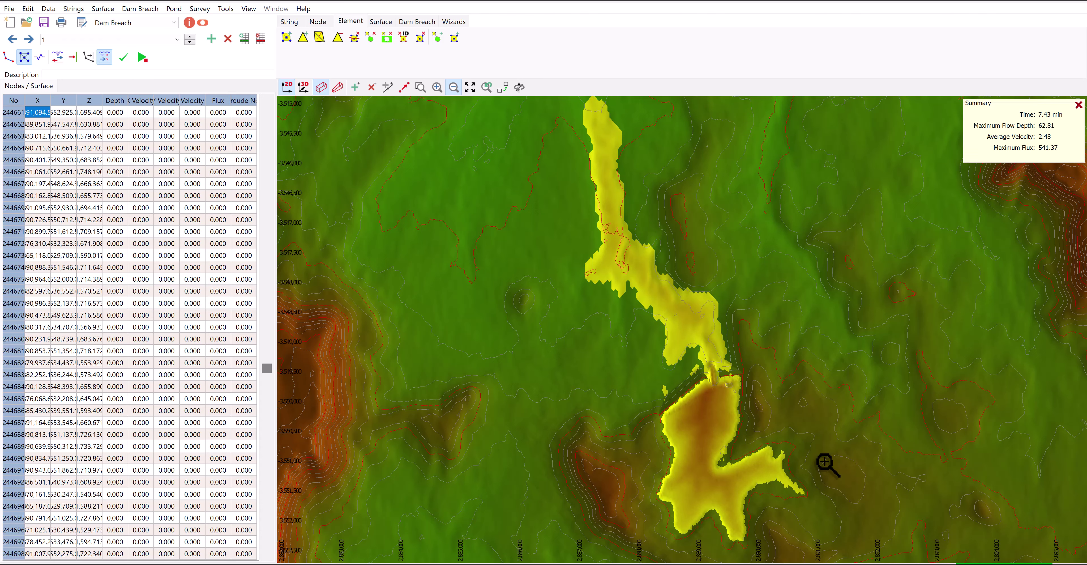
pyautogui.click(304, 87)
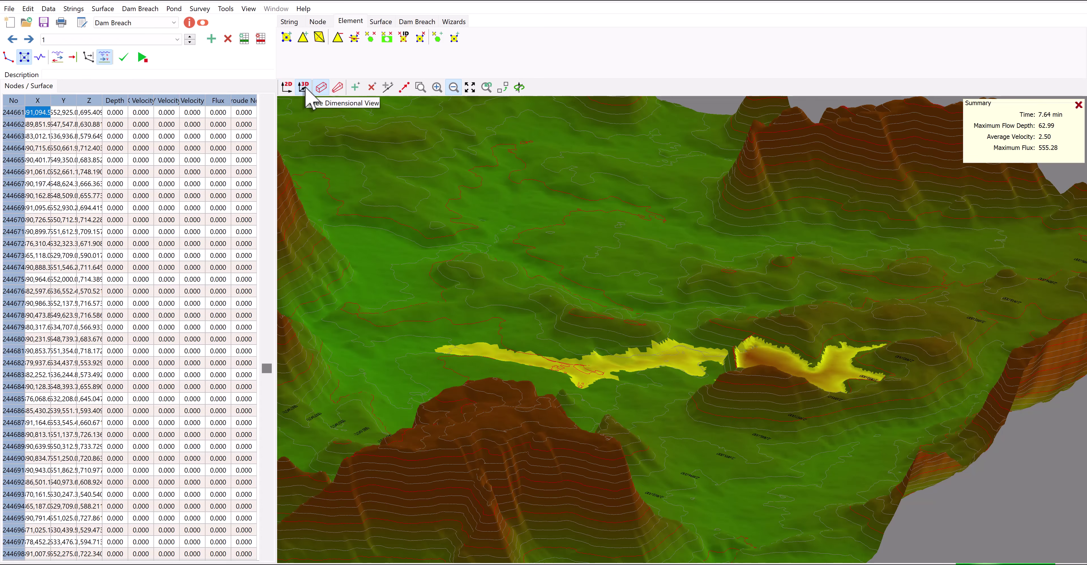
pyautogui.click(520, 87)
pyautogui.moveTo(650, 272); pyautogui.dragTo(735, 248)
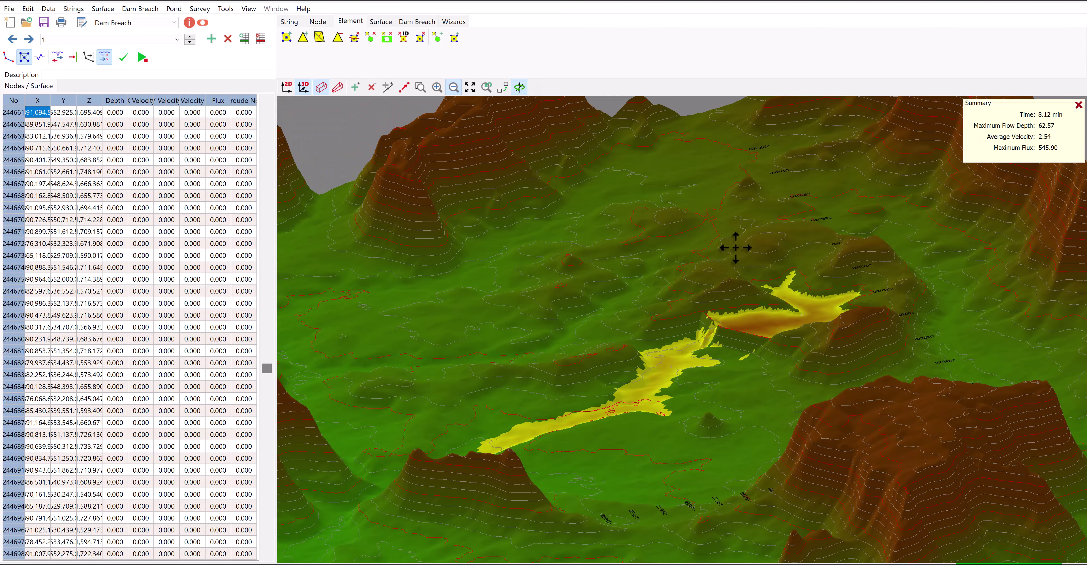
# Return to the two-dimensional view with the whole flow path visible, and finalise the model run
pyautogui.click(287, 87)
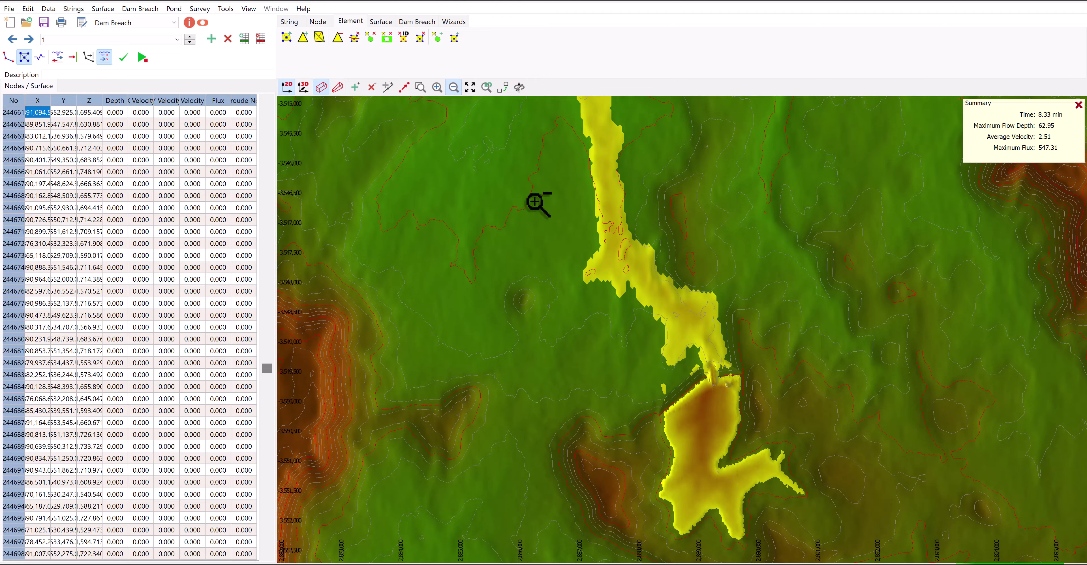
pyautogui.click(553, 206)
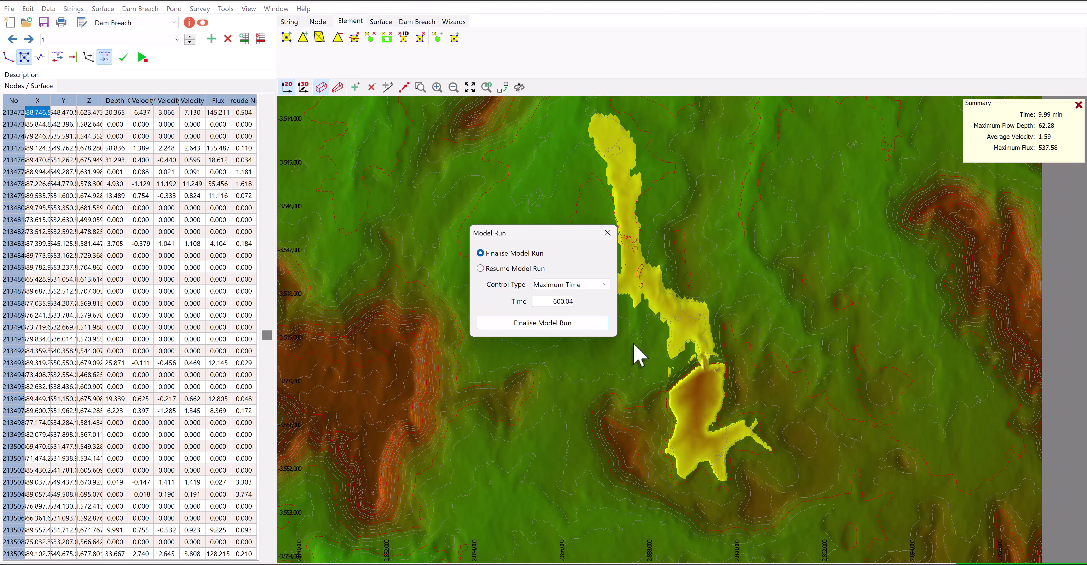
pyautogui.click(542, 323)
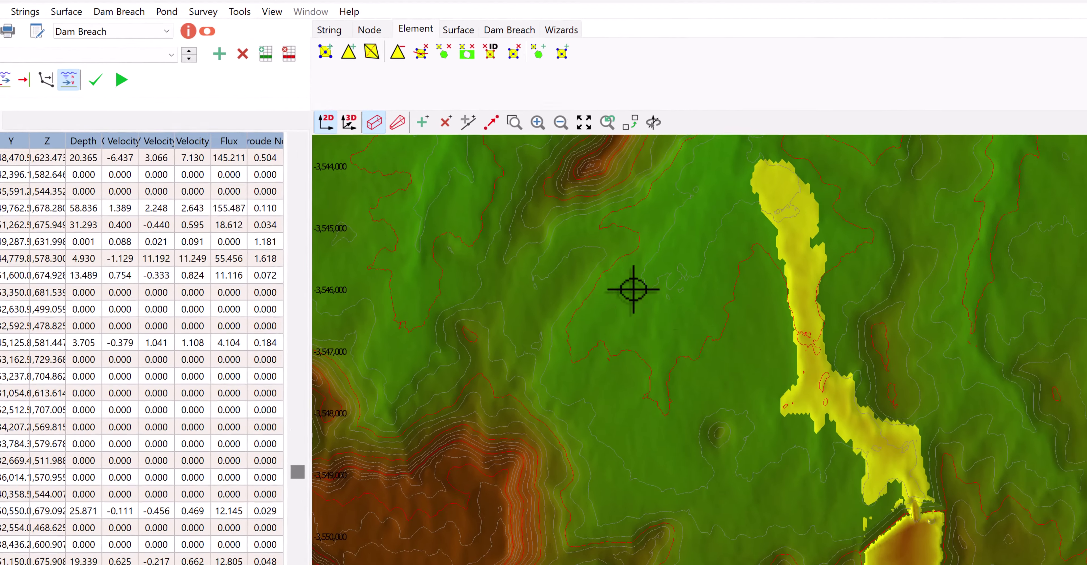
# Display the dam breach results for index number 6
pyautogui.click(429, 22)
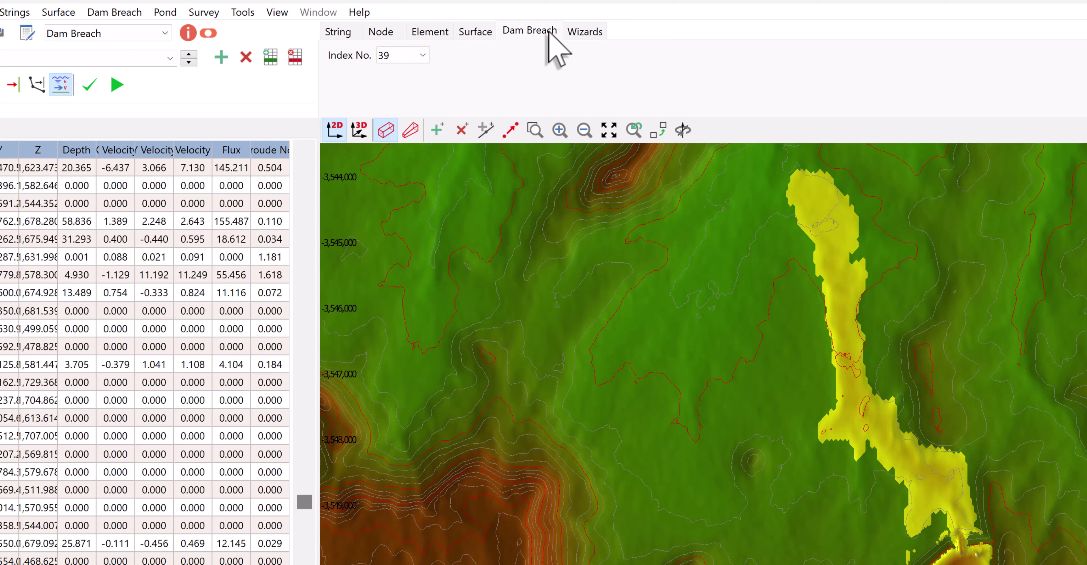
pyautogui.click(399, 56)
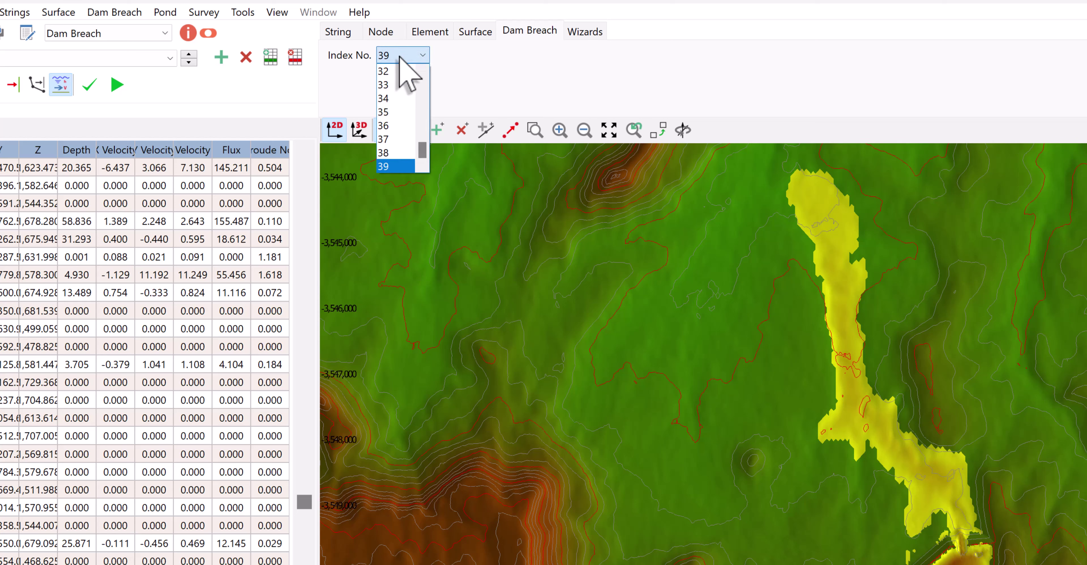
pyautogui.scroll(9, 403, 76)
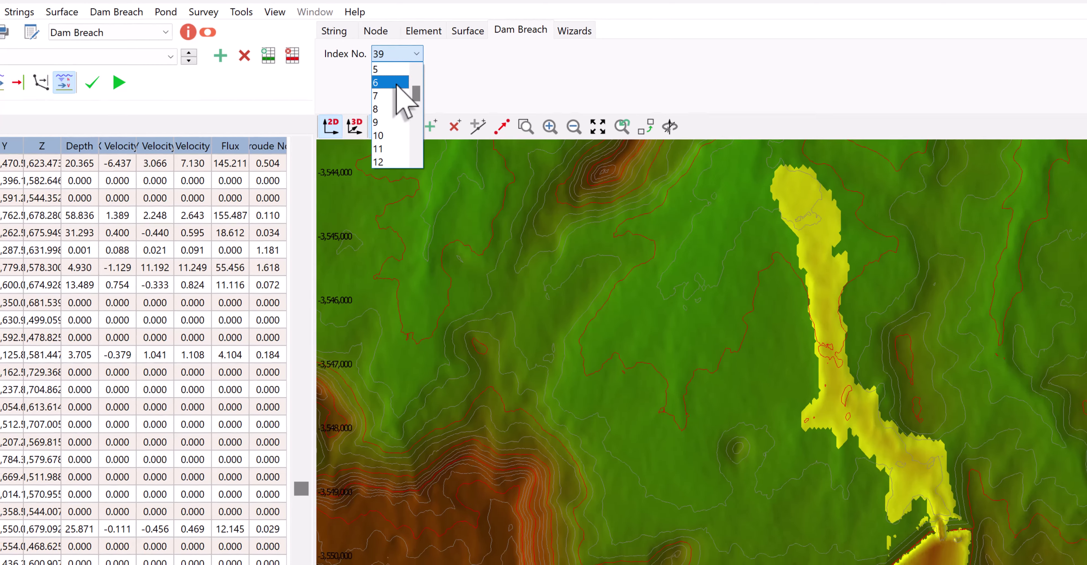
pyautogui.click(405, 86)
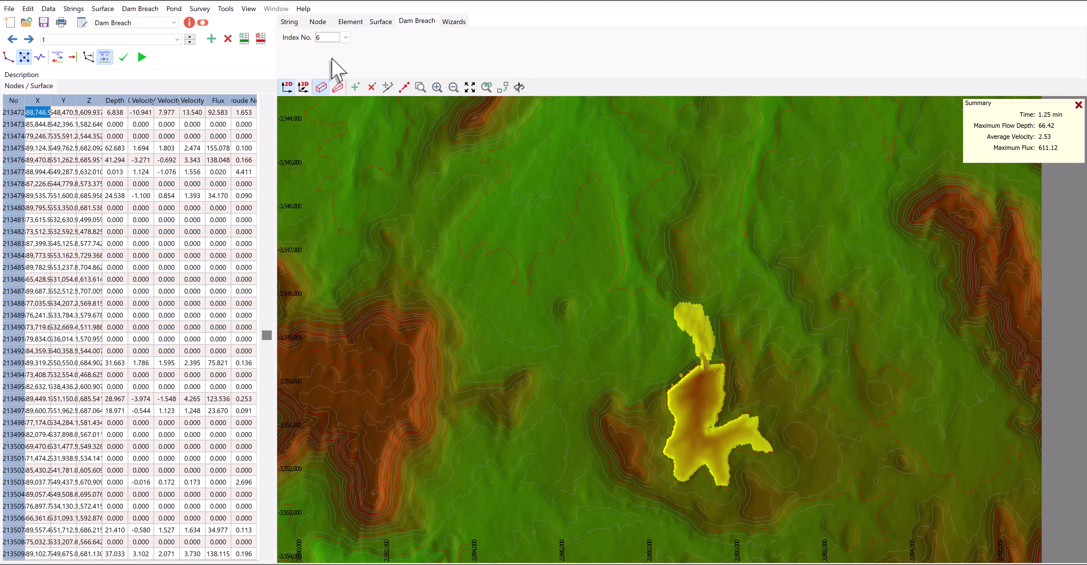
# Inspect the nodal flow results at points in the upper impoundment, the downstream flow, the eastern arm and the southern impoundment
pyautogui.click(105, 58)
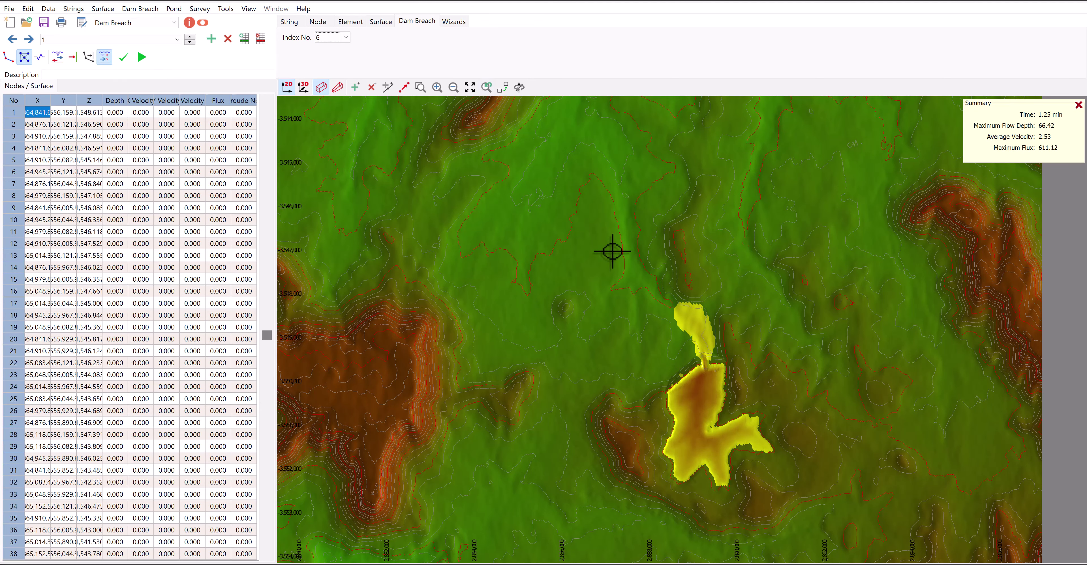
pyautogui.click(704, 400)
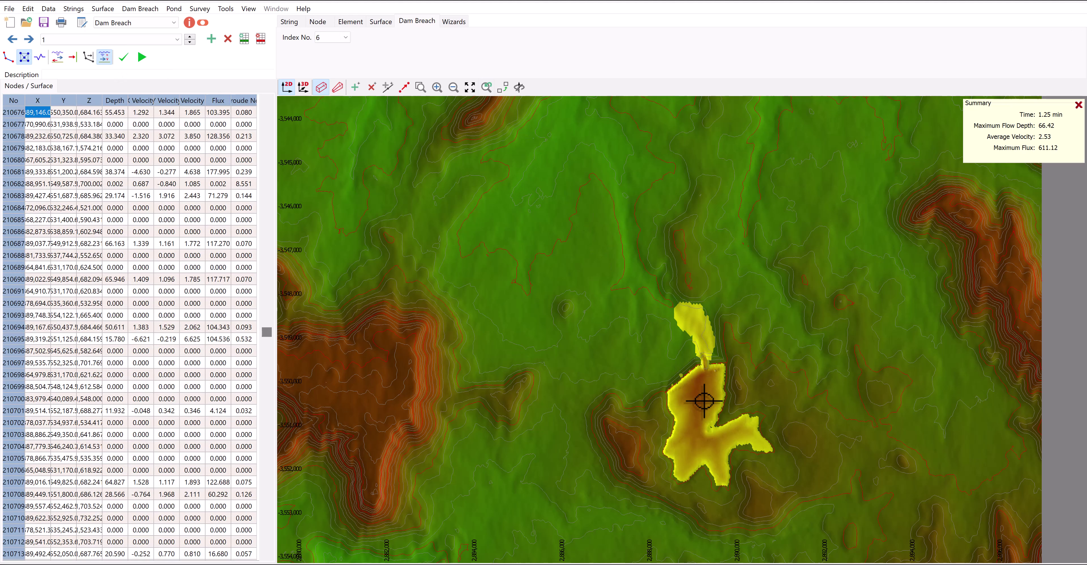
pyautogui.click(702, 332)
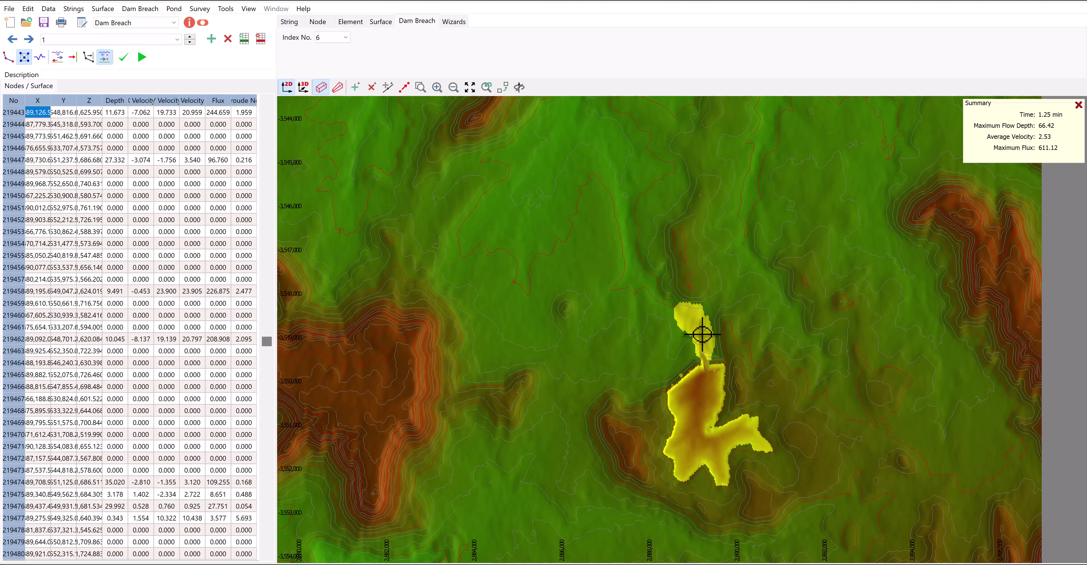
pyautogui.click(739, 434)
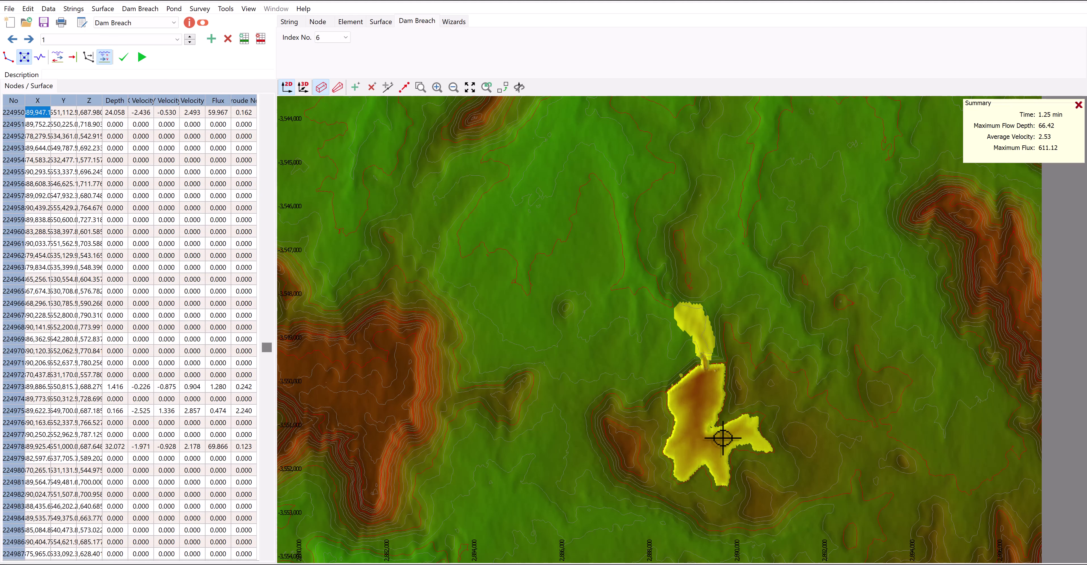
pyautogui.click(697, 454)
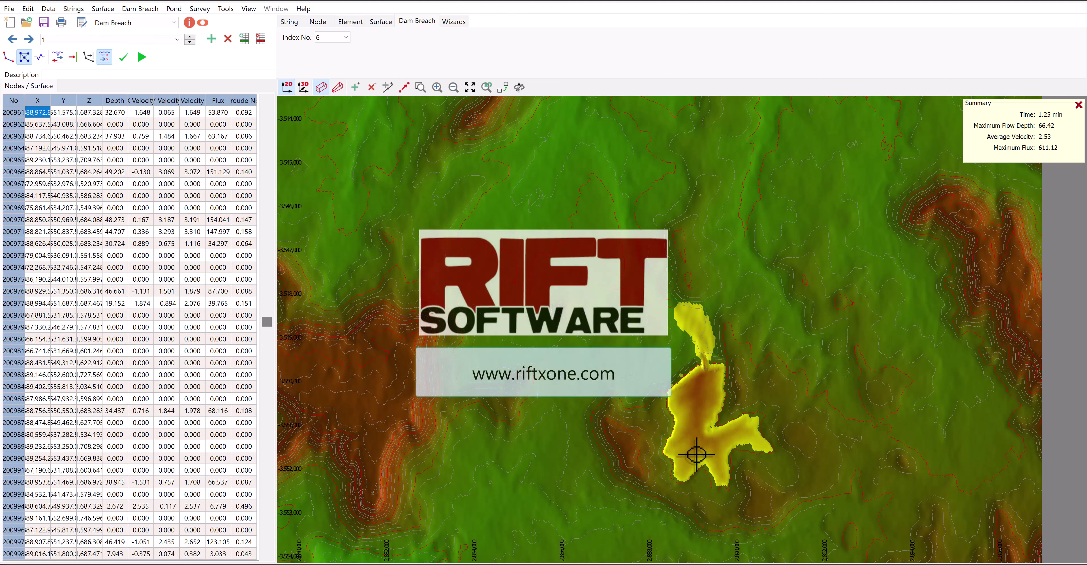